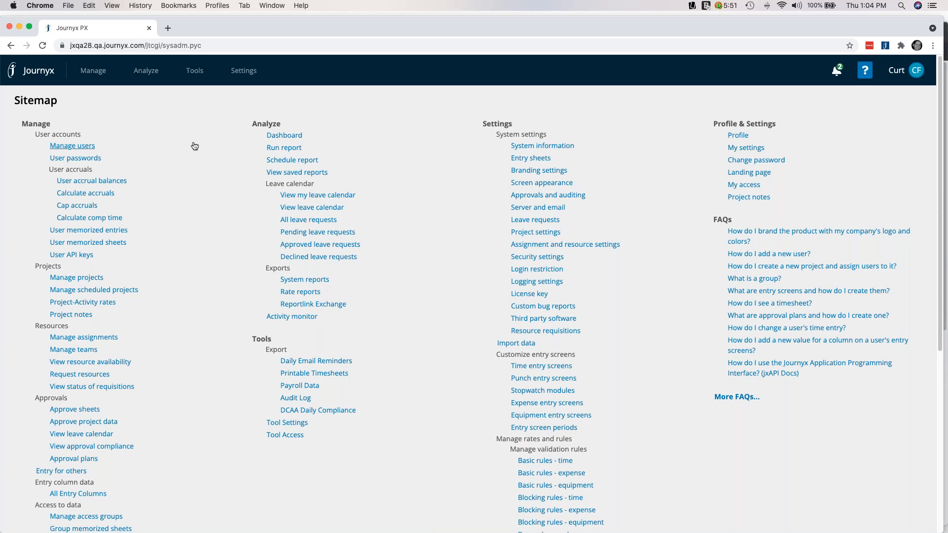
Open the Activity monitor and show requests from the last 60 minutes
mouse_move(152, 69)
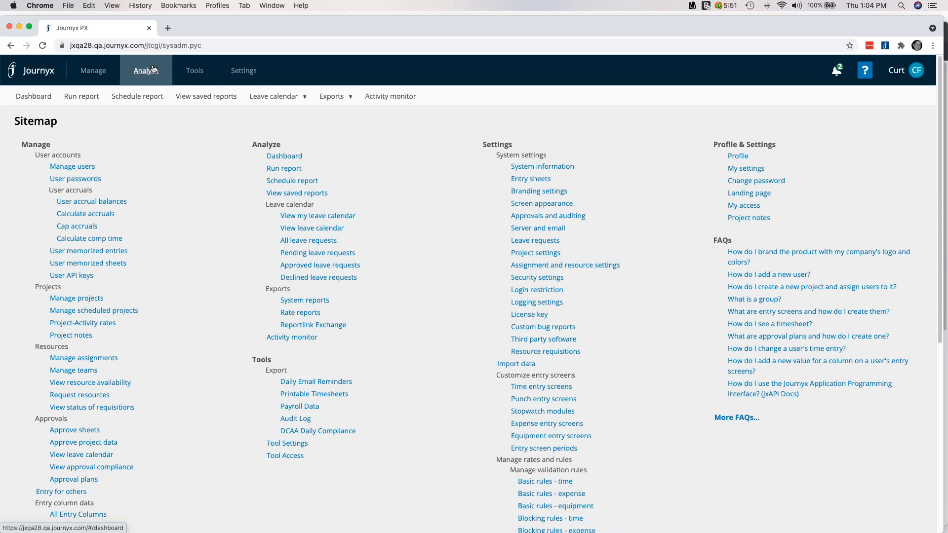
left_click(403, 102)
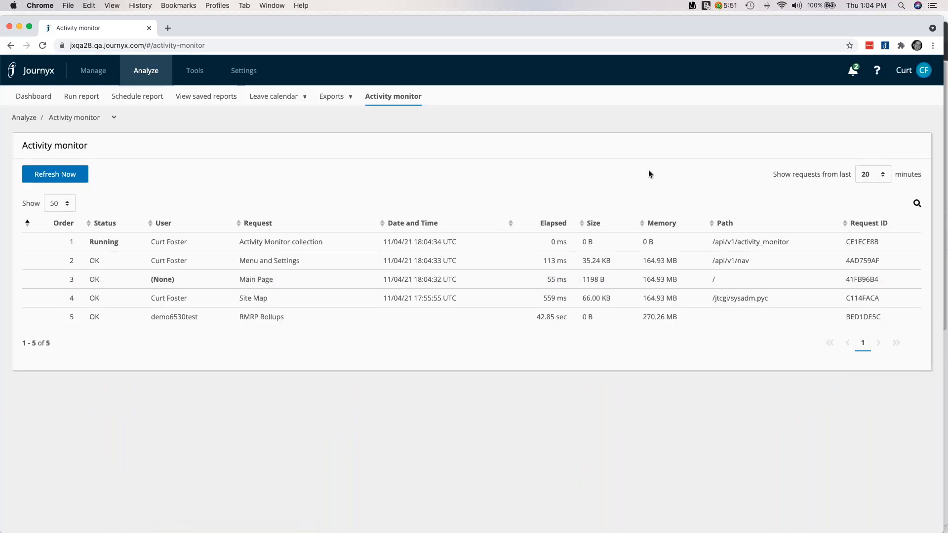
left_click(885, 178)
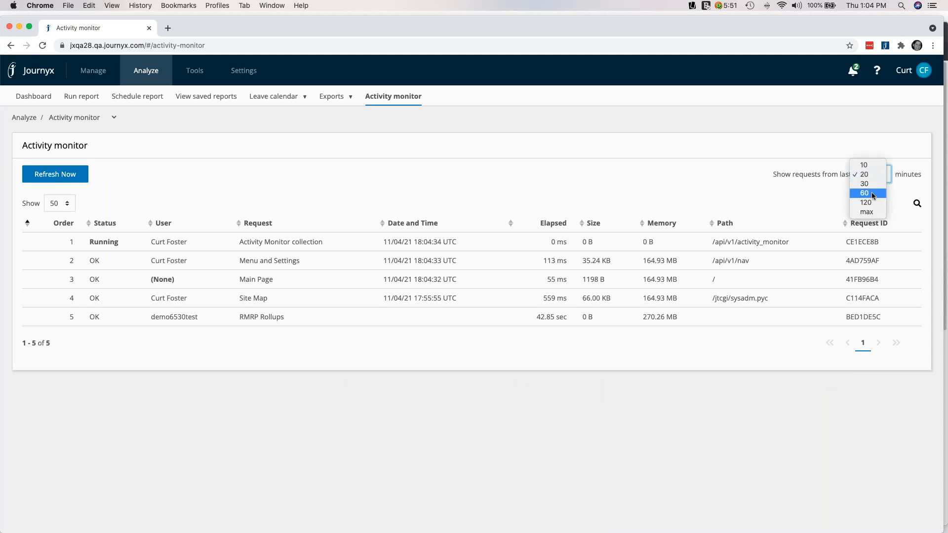
left_click(872, 194)
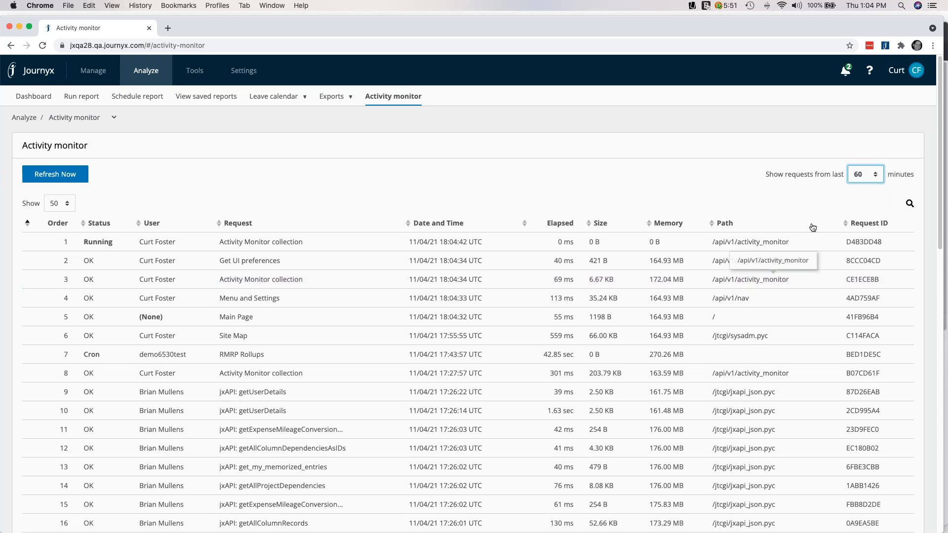
left_click(864, 179)
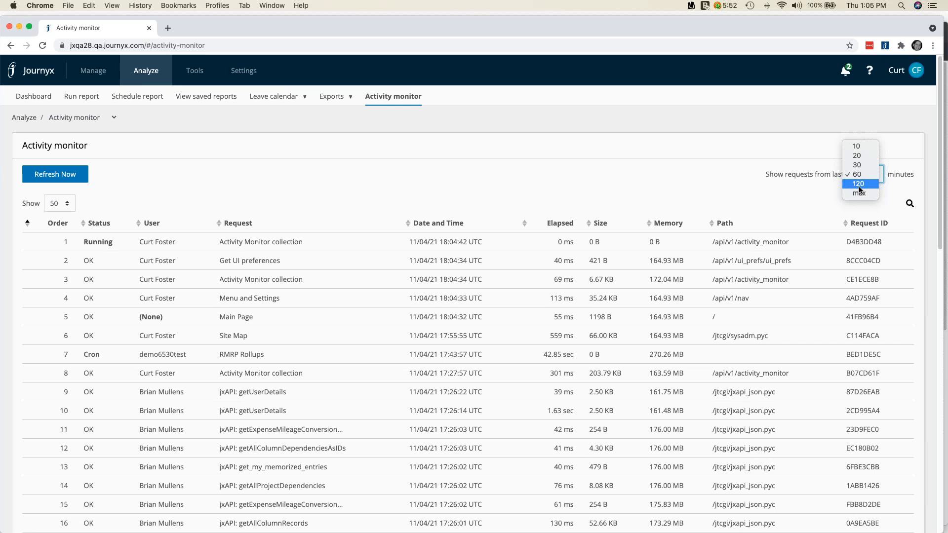
left_click(586, 182)
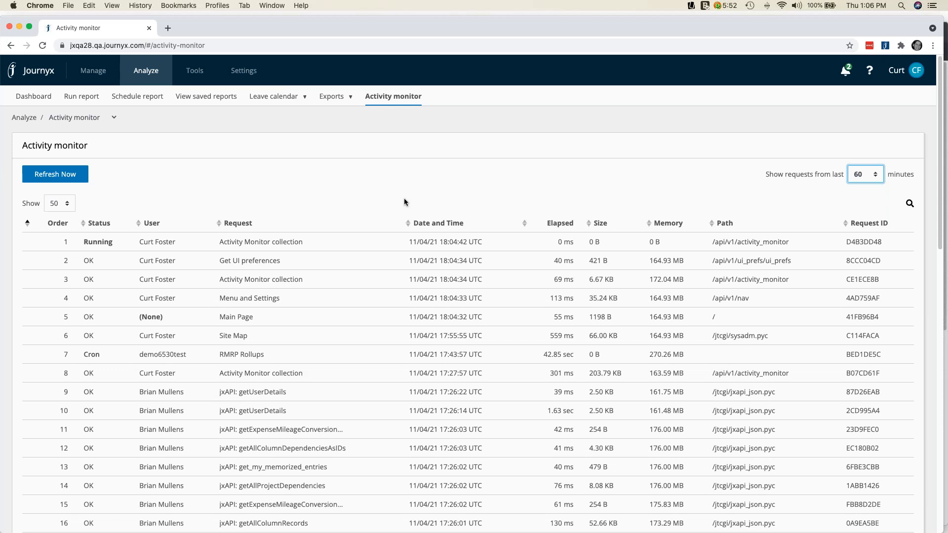
Look through the request list and view the details of the "Run report: 1 Project Budget vs Actual" request with order number 49
scroll(542, 256, "down", 3)
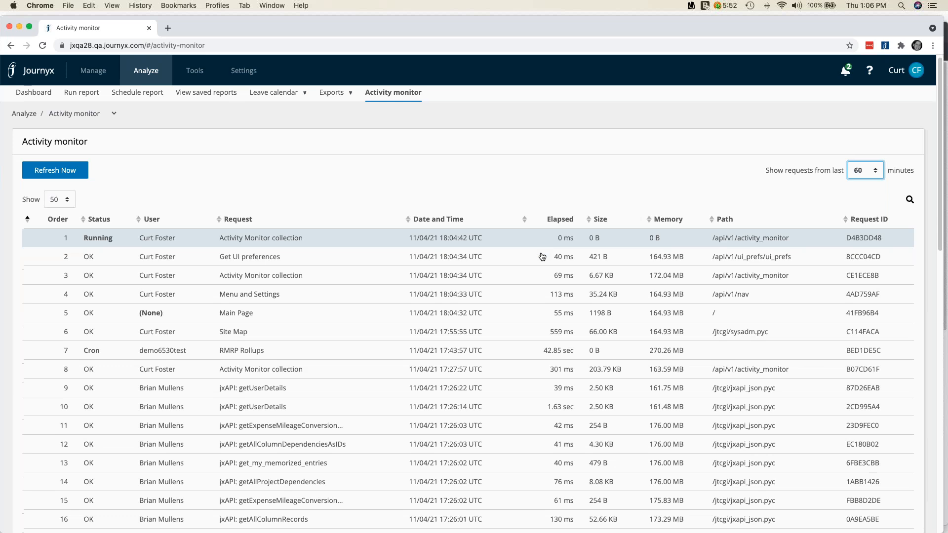
scroll(542, 256, "down", 1)
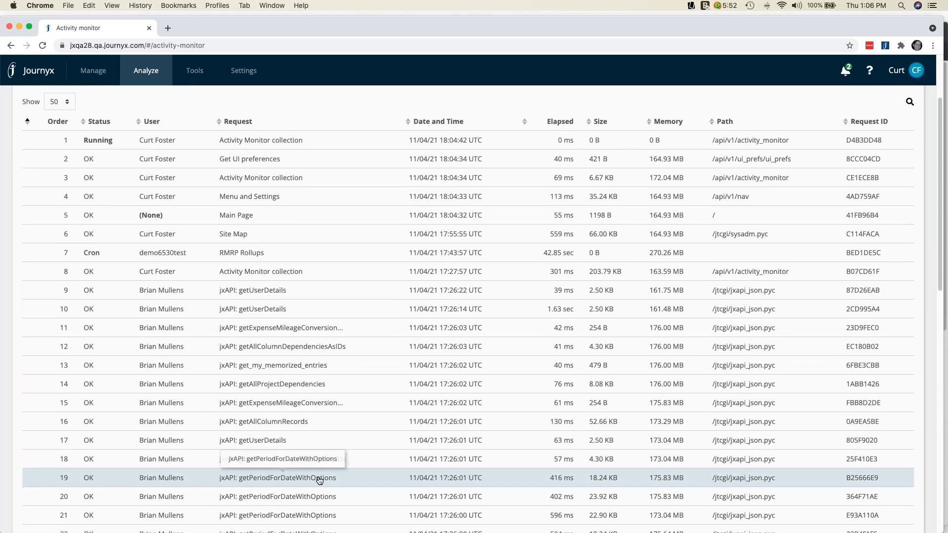
scroll(386, 279, "down", 4)
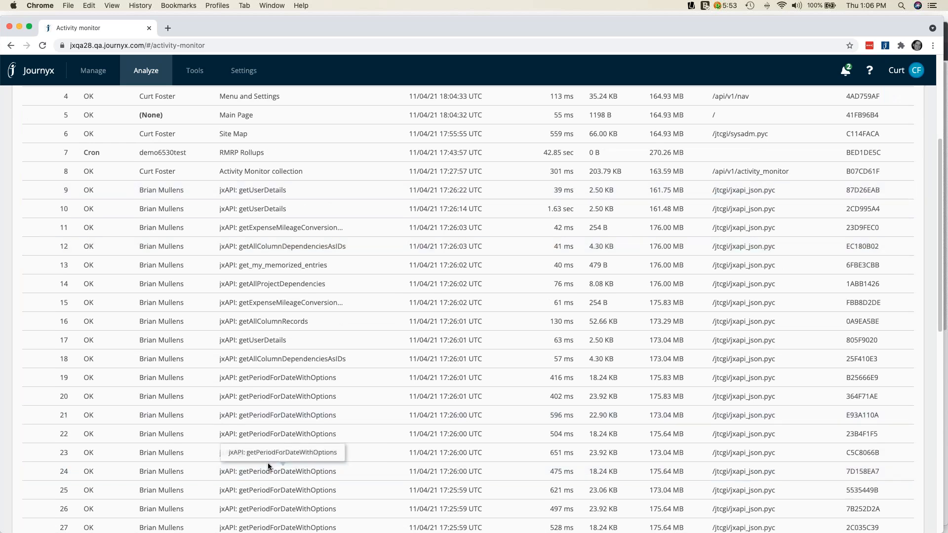
scroll(276, 123, "down", 4)
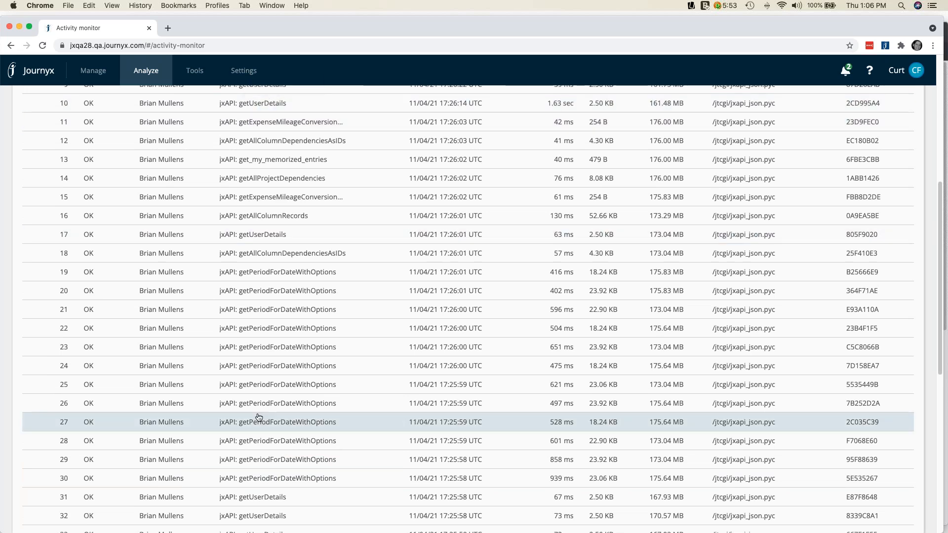
scroll(256, 405, "down", 7)
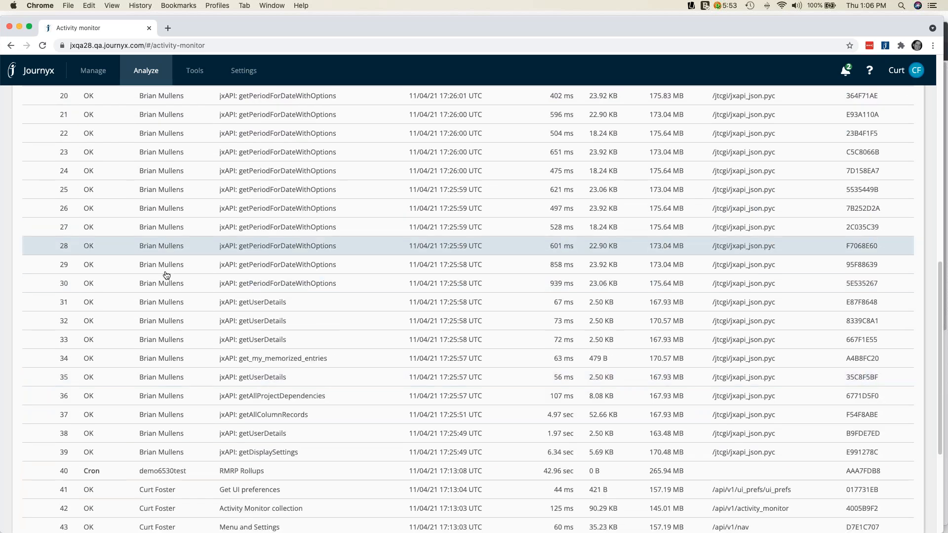
scroll(249, 350, "down", 6)
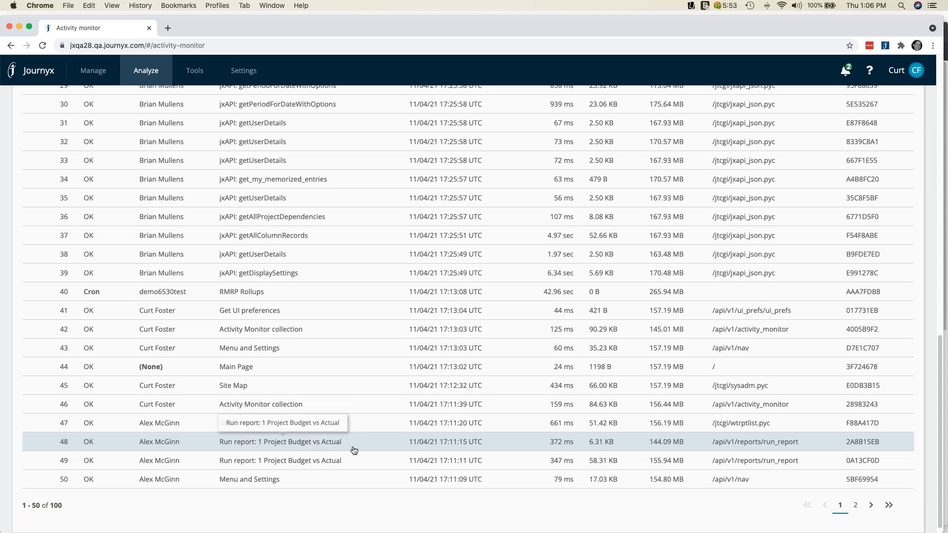
left_click(314, 461)
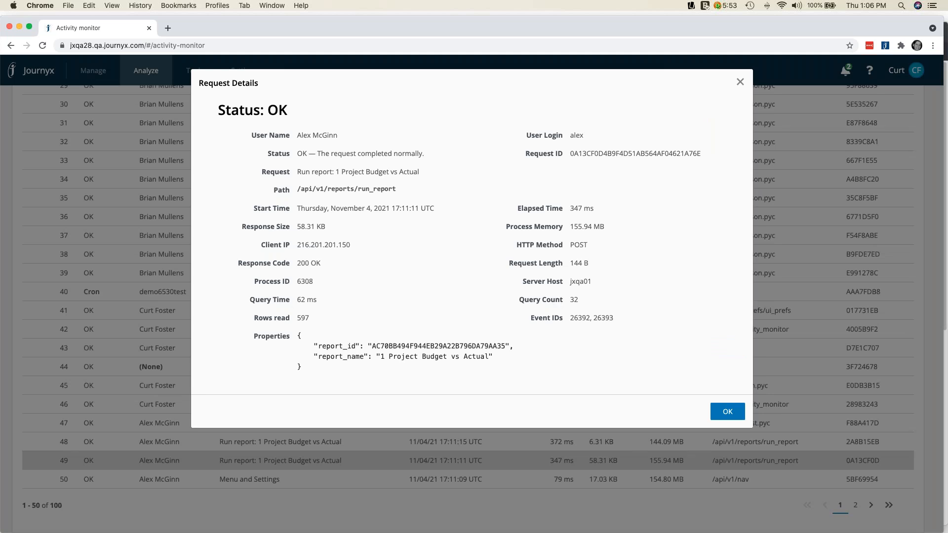
left_click(723, 415)
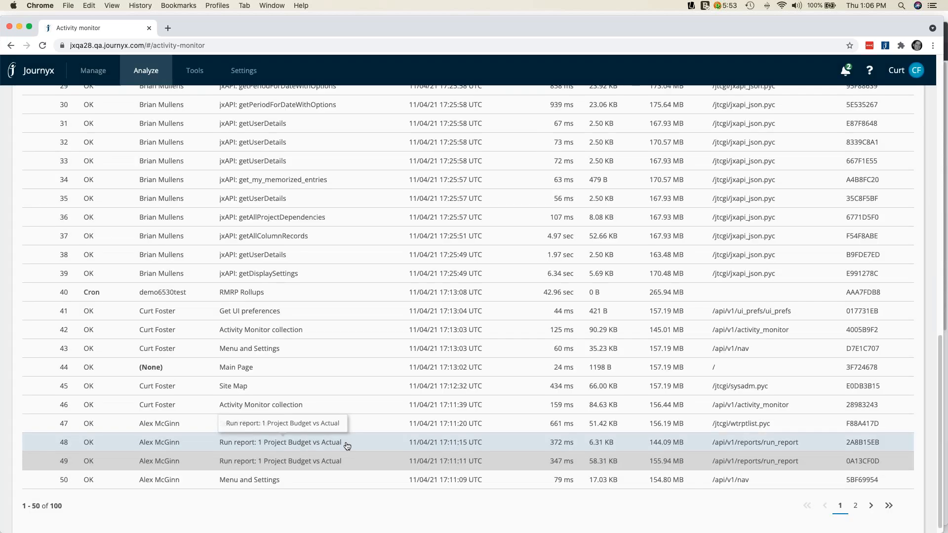
View the request details of the running "Activity Monitor collection" entry at the start of the list, and close them
scroll(341, 447, "up", 15)
mouse_move(184, 244)
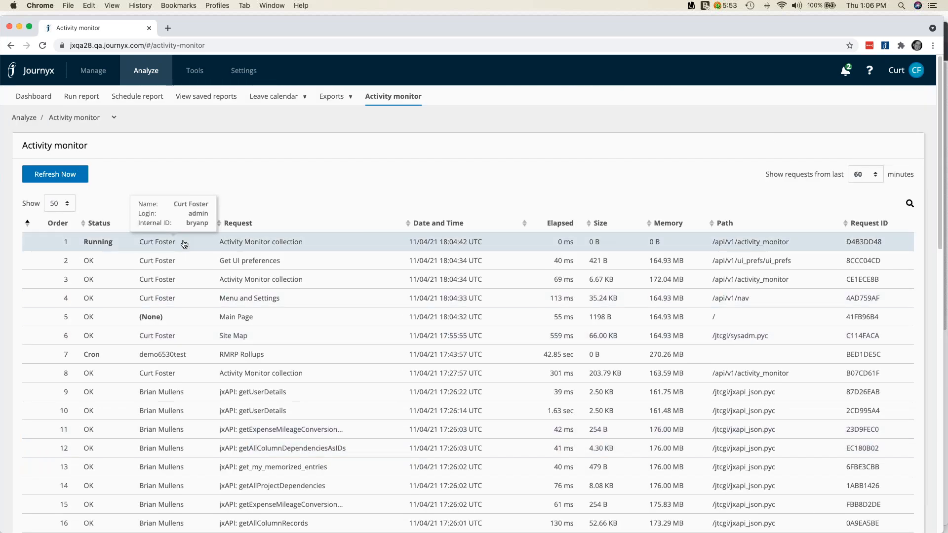
left_click(242, 243)
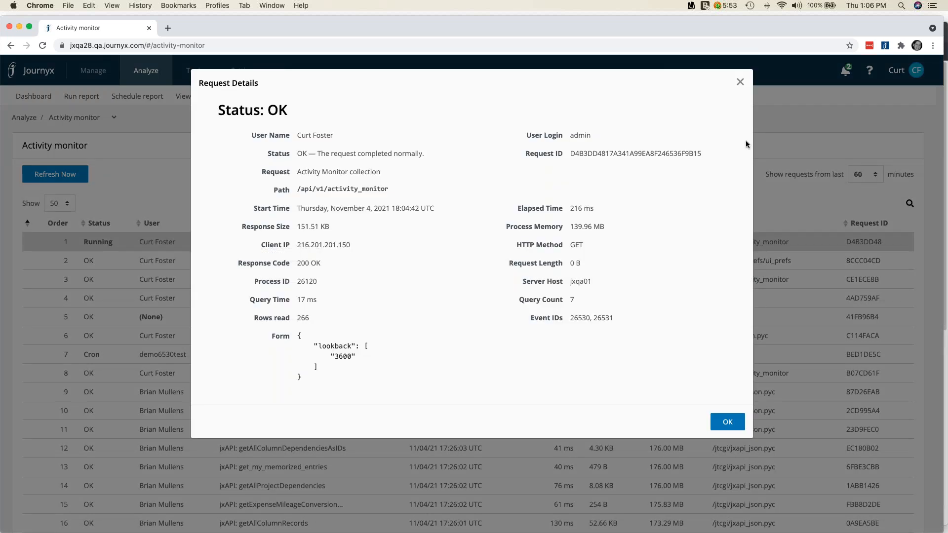
left_click(741, 84)
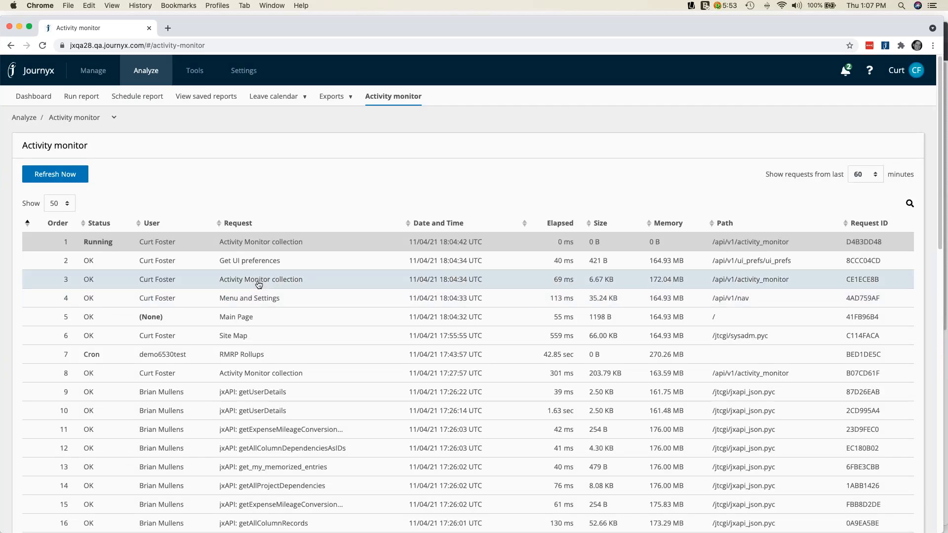
left_click(251, 247)
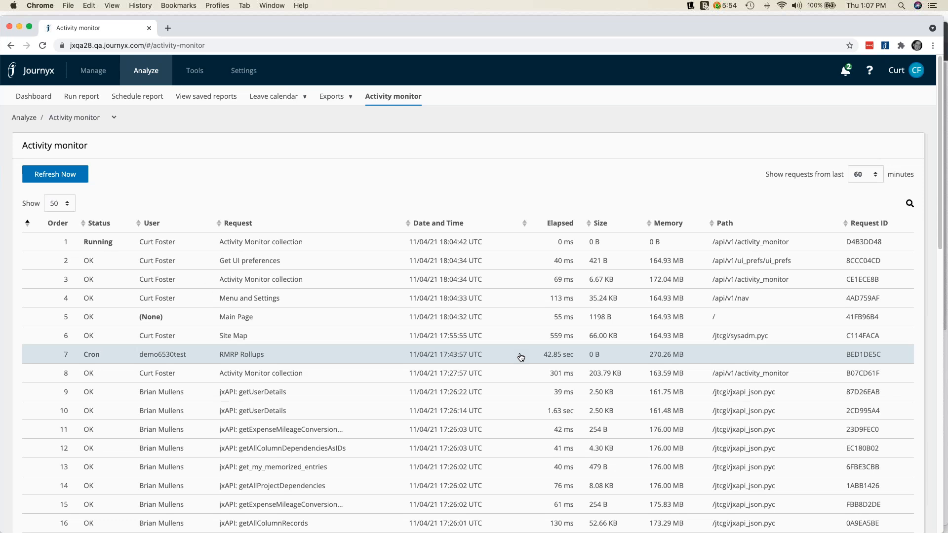
Sort the activity list by Request in descending order and look over the report runs
left_click(237, 224)
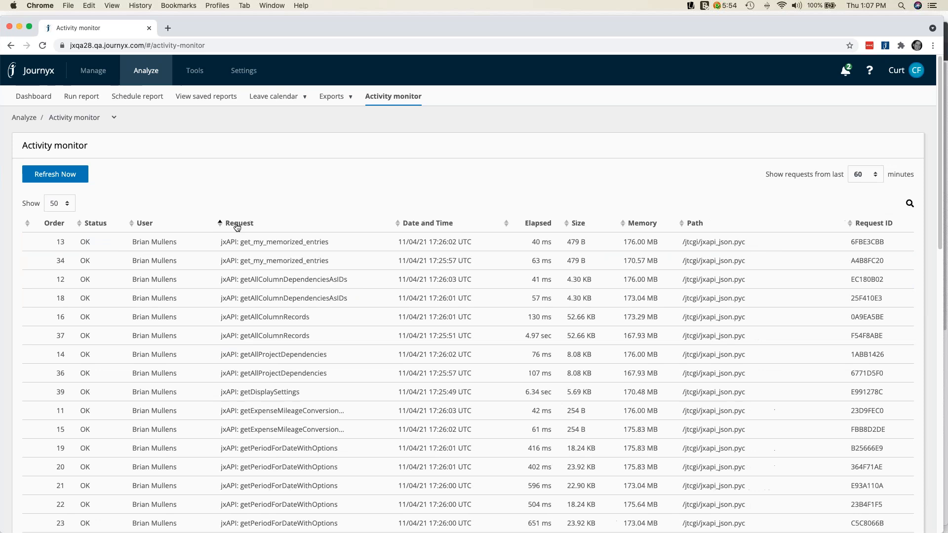
left_click(237, 225)
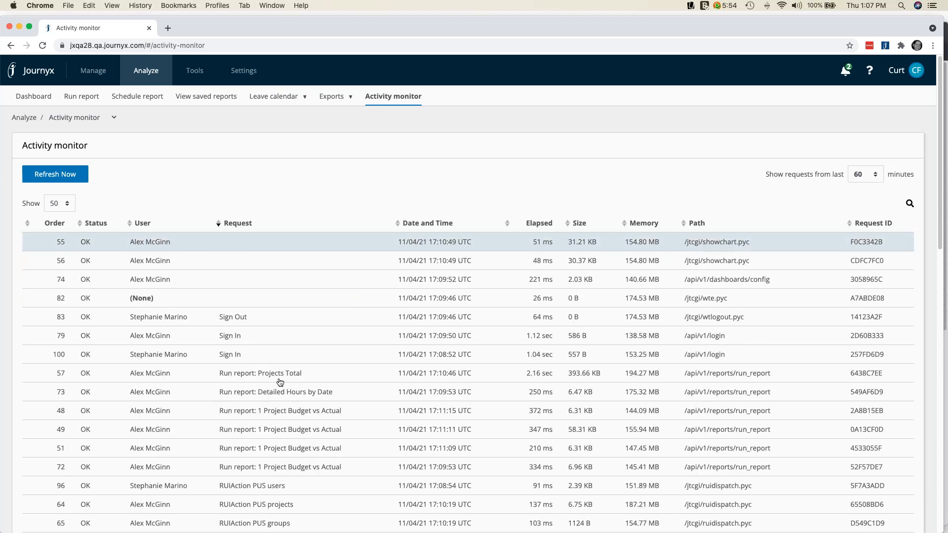
scroll(290, 382, "down", 3)
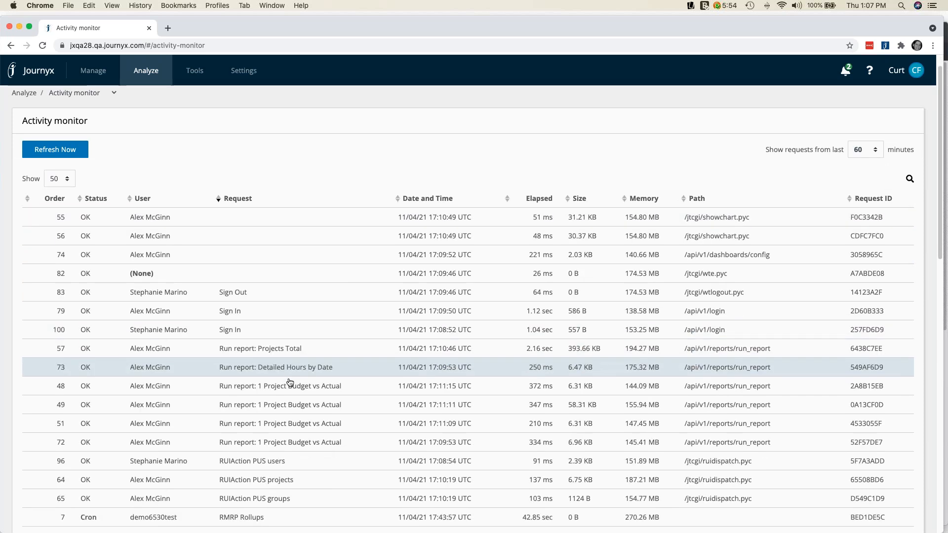
scroll(293, 382, "up", 3)
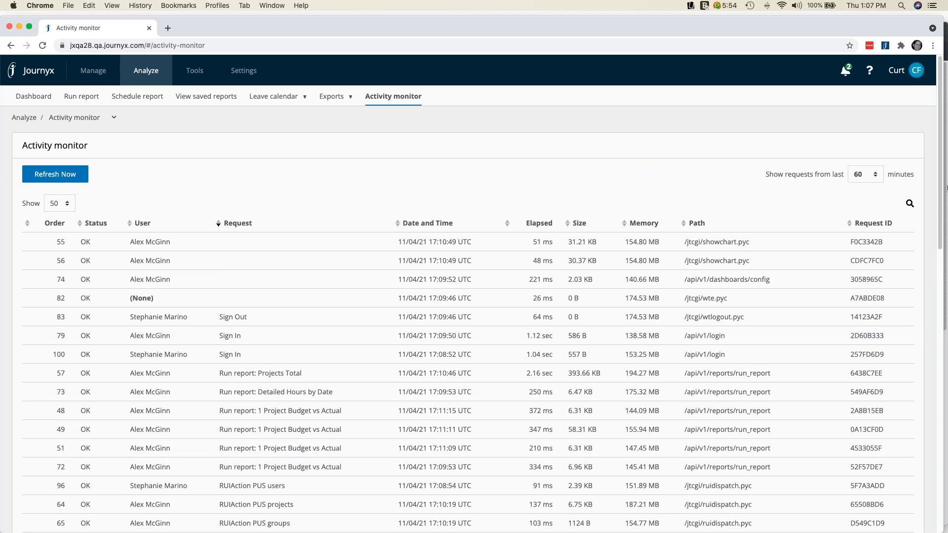
Review one user's requests by searching the activity list for the user's first name, and clear the search
left_click(909, 205)
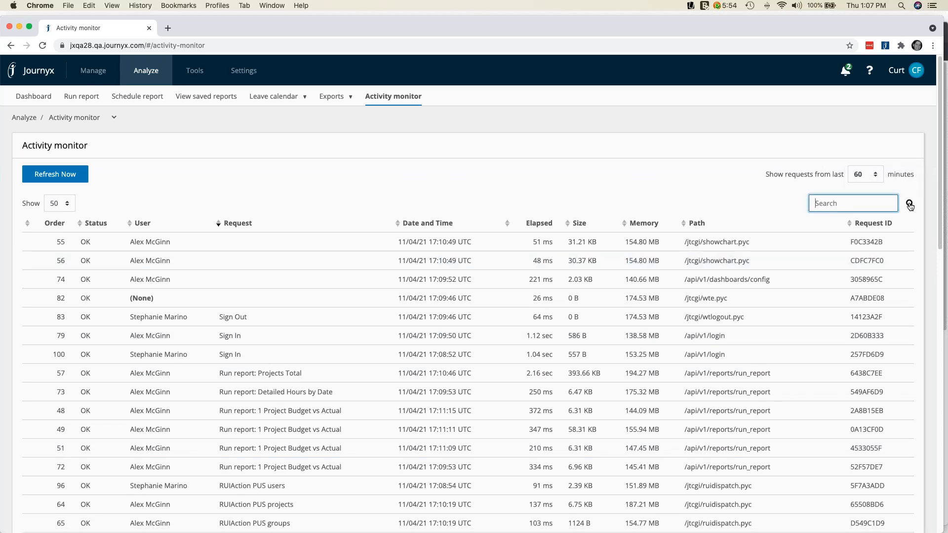
type("alex")
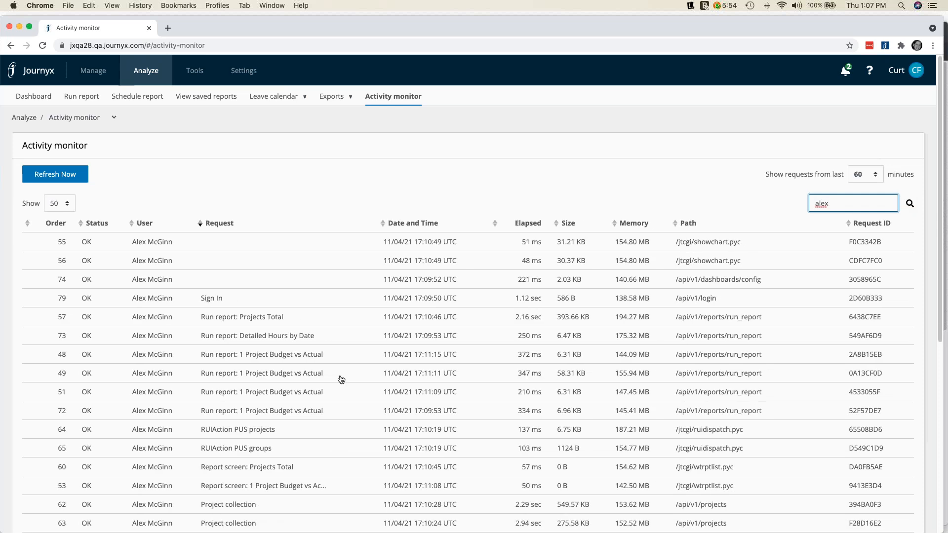
scroll(346, 381, "down", 1)
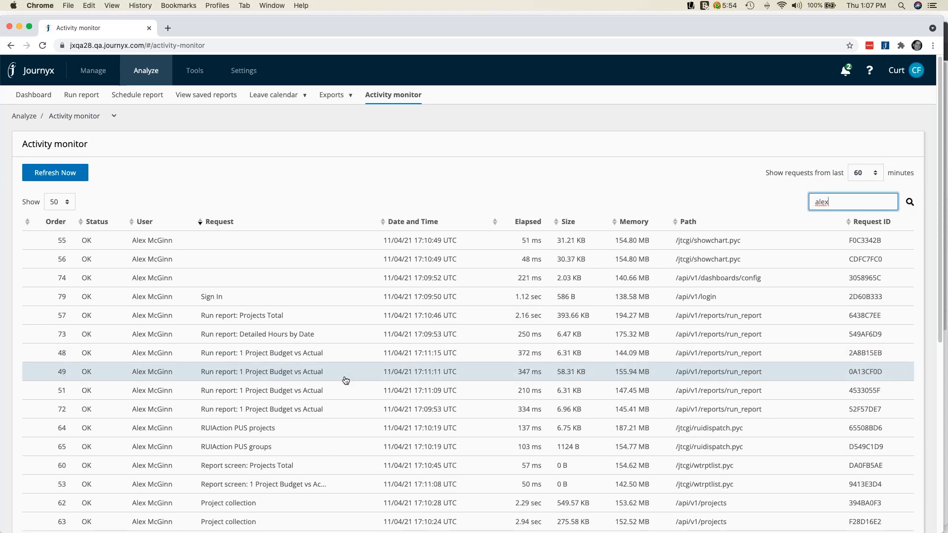
scroll(346, 380, "down", 10)
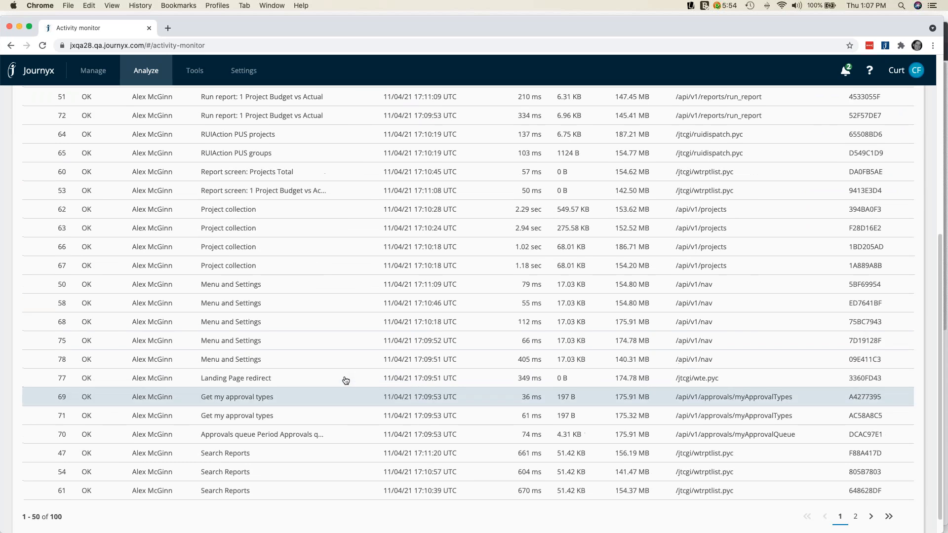
scroll(346, 380, "up", 10)
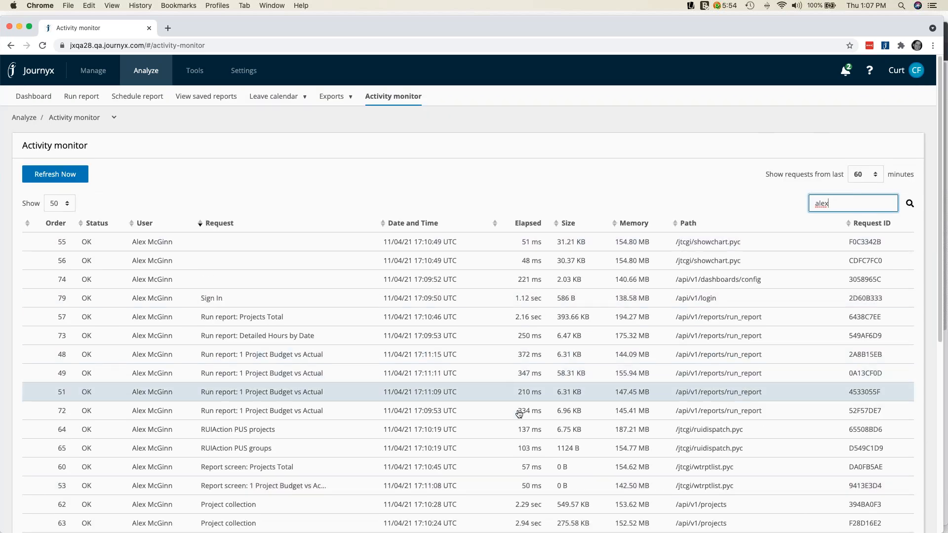
scroll(519, 414, "down", 7)
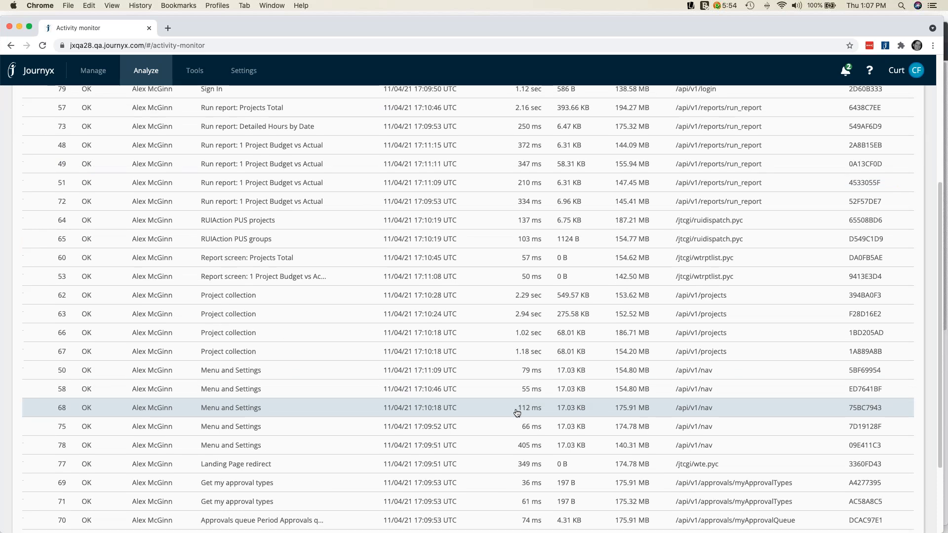
scroll(357, 502, "down", 1)
scroll(357, 502, "down", 2)
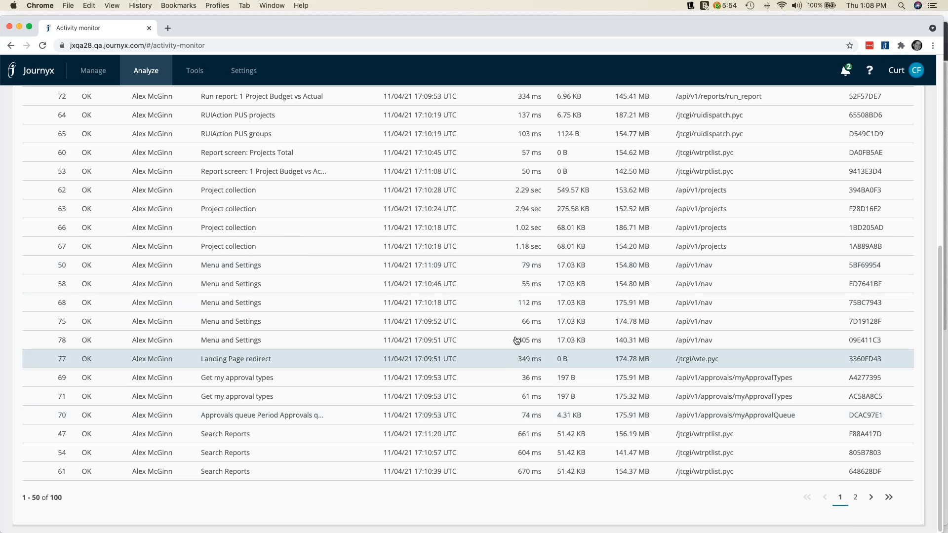
scroll(392, 321, "up", 8)
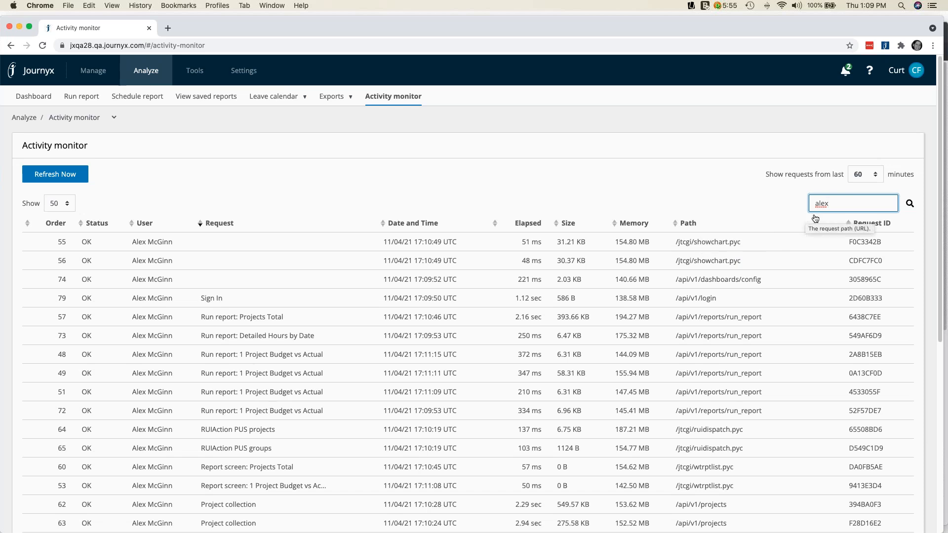
left_click_drag(830, 204, 780, 206)
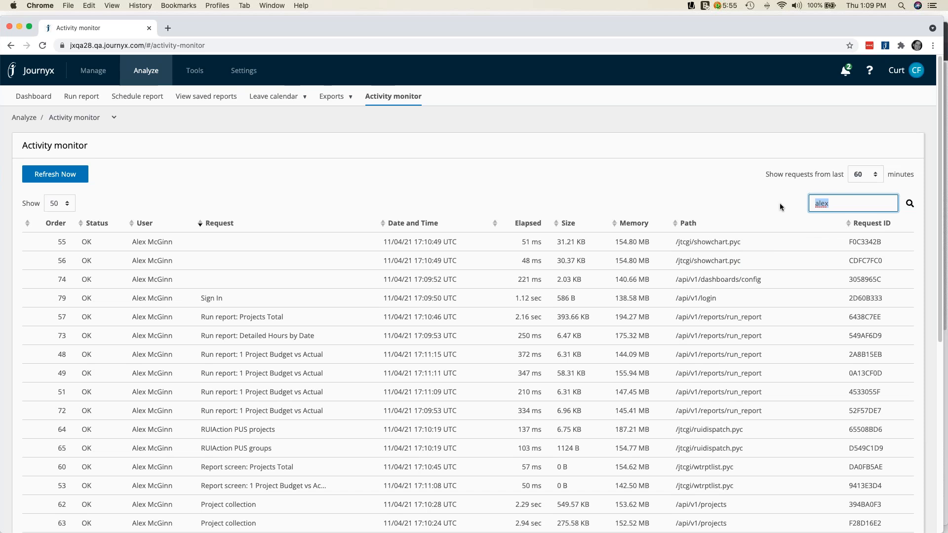
key("BackSpace")
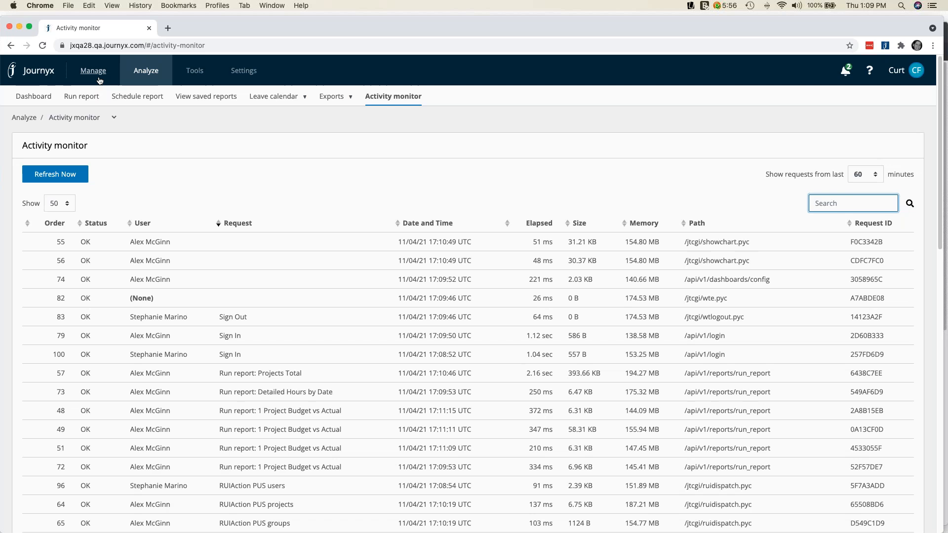
Open the Manage scheduled projects page and collapse the Search Scheduled Projects section
mouse_move(99, 80)
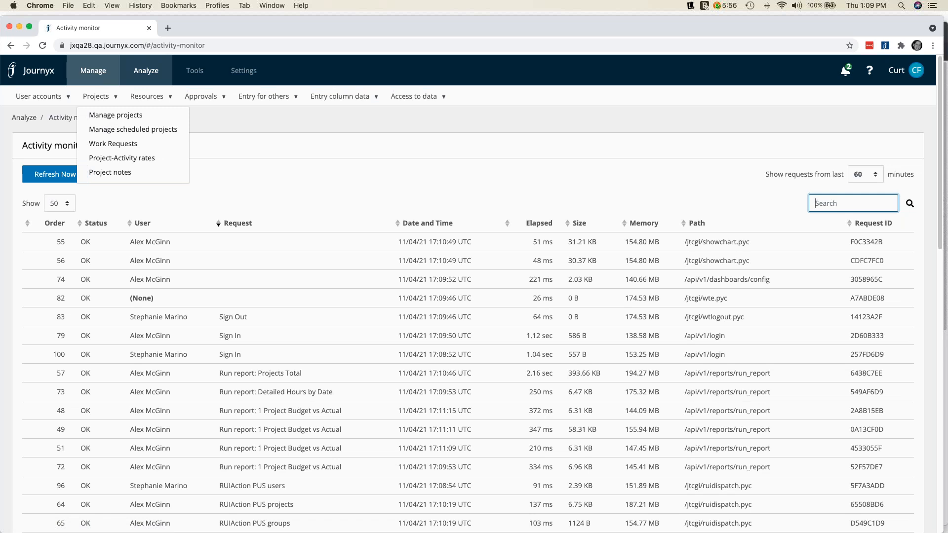
left_click(108, 129)
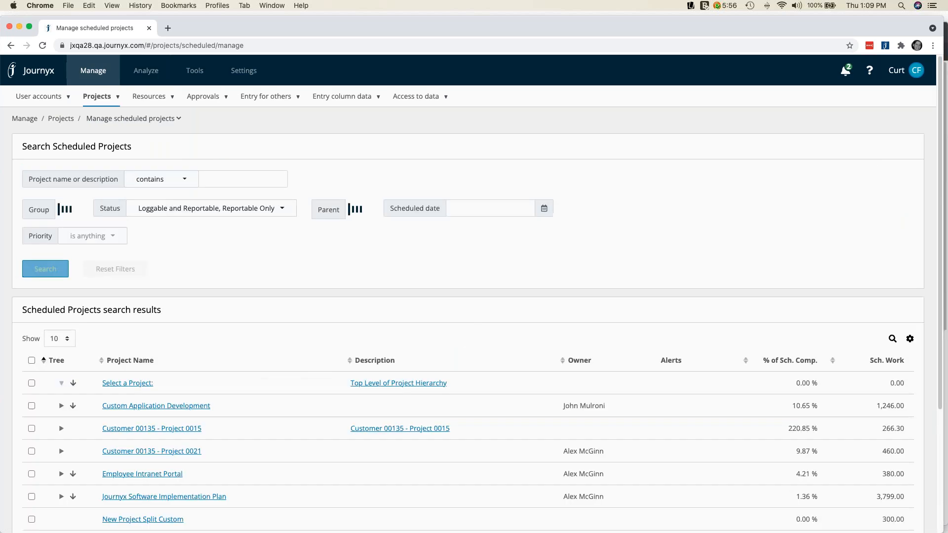
left_click(234, 151)
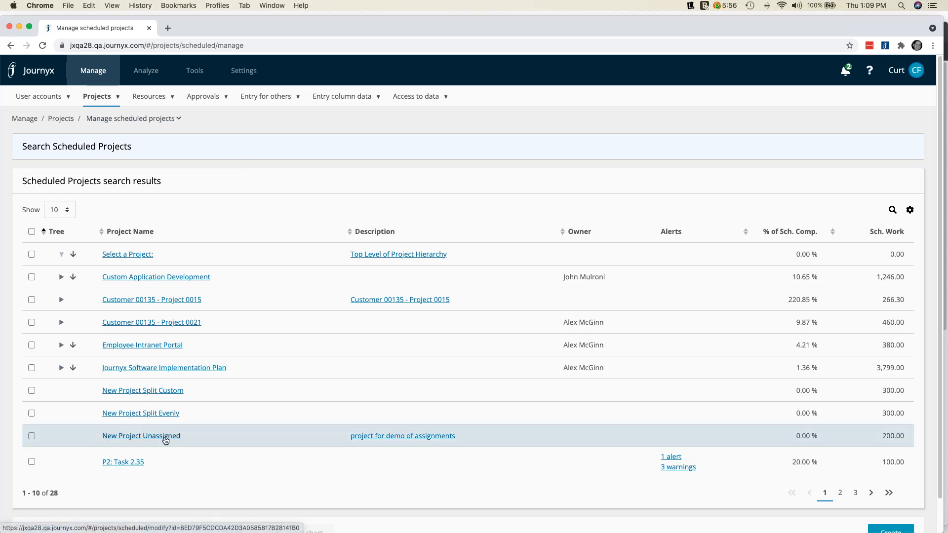
Select New Project Unassigned in the scheduled projects list and view its assignment loads
left_click(32, 436)
scroll(259, 451, "down", 1)
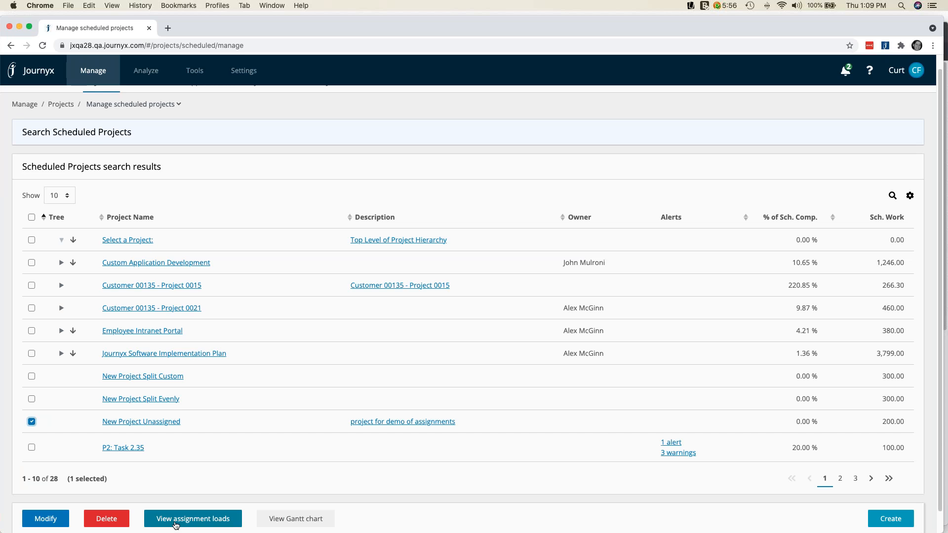
left_click(176, 520)
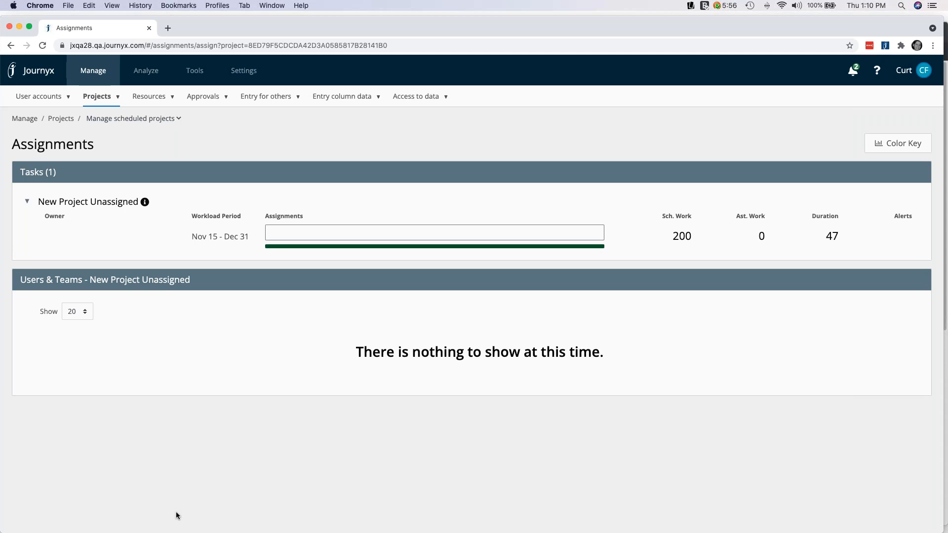
Review the unassigned hours and the details of New Project Unassigned, and close the details
mouse_move(347, 236)
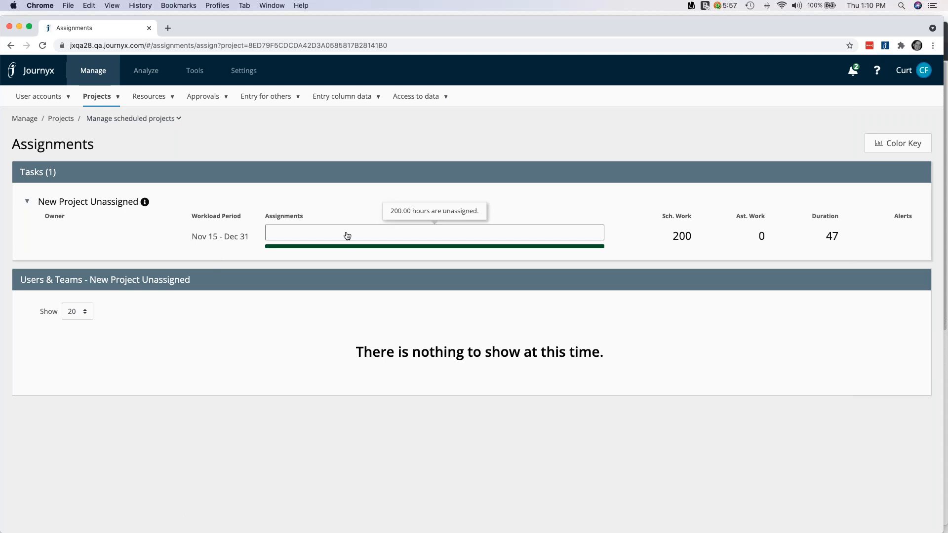
left_click(145, 203)
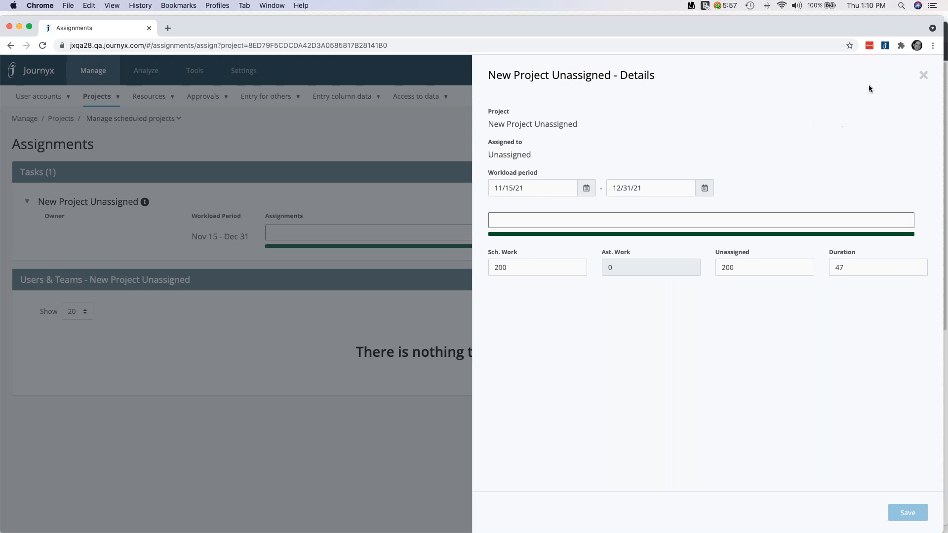
left_click(924, 76)
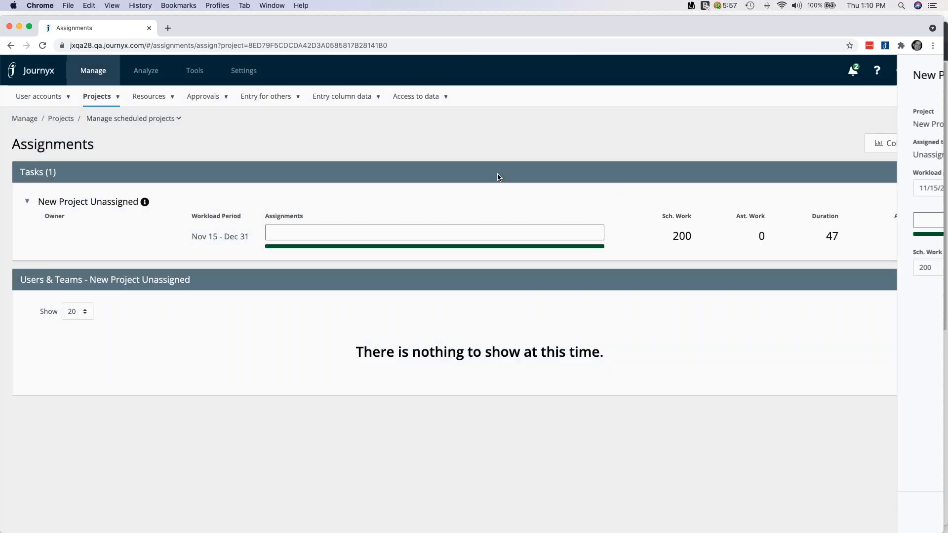
Assign the unassigned project hours to the Location - Austin, TX team and close the assignment details
mouse_move(449, 233)
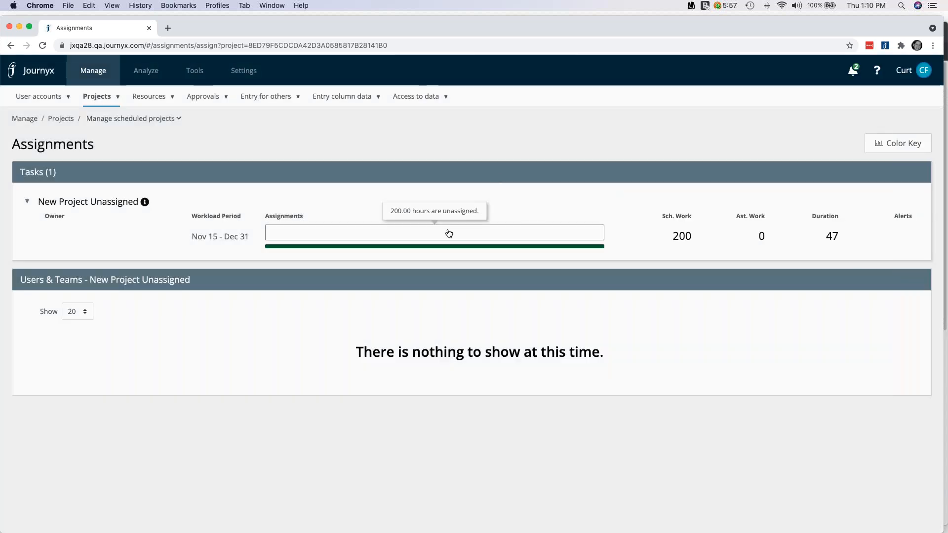
left_click(449, 233)
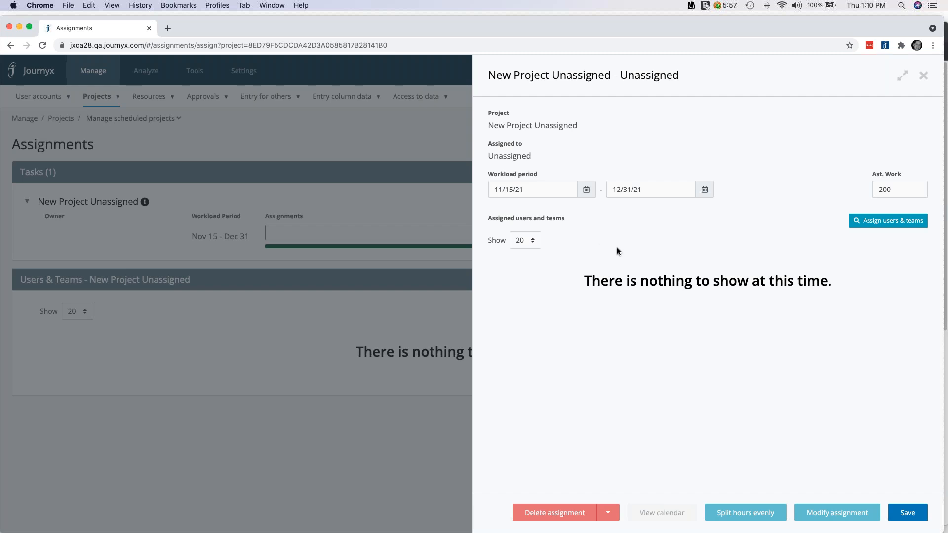
left_click(865, 221)
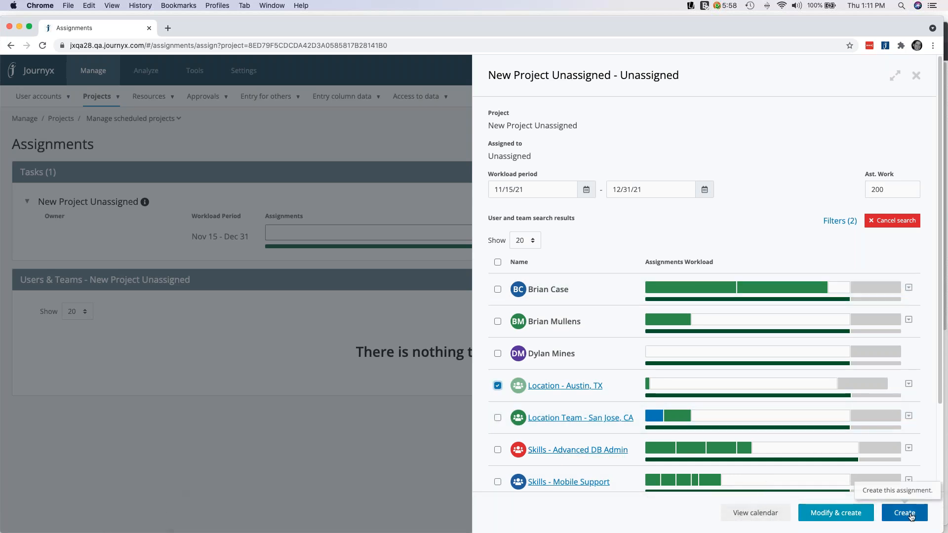
left_click(911, 514)
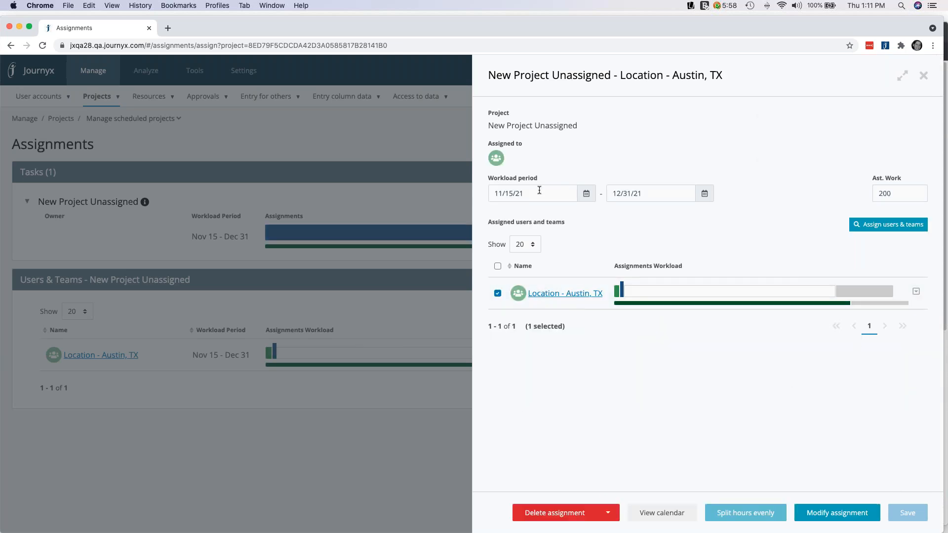
left_click(923, 75)
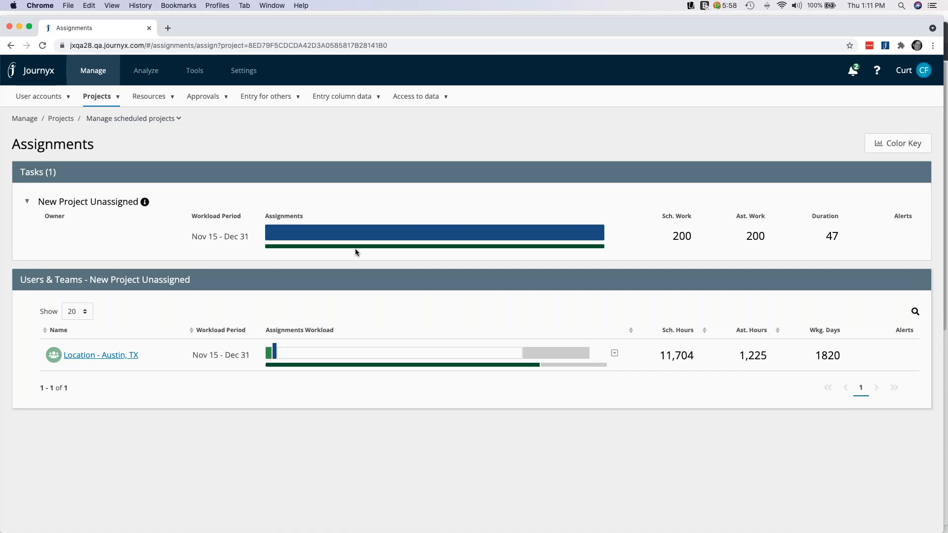
Open the Location - Austin, TX assignment and restrict the assignee search filter to the Users type
mouse_move(368, 237)
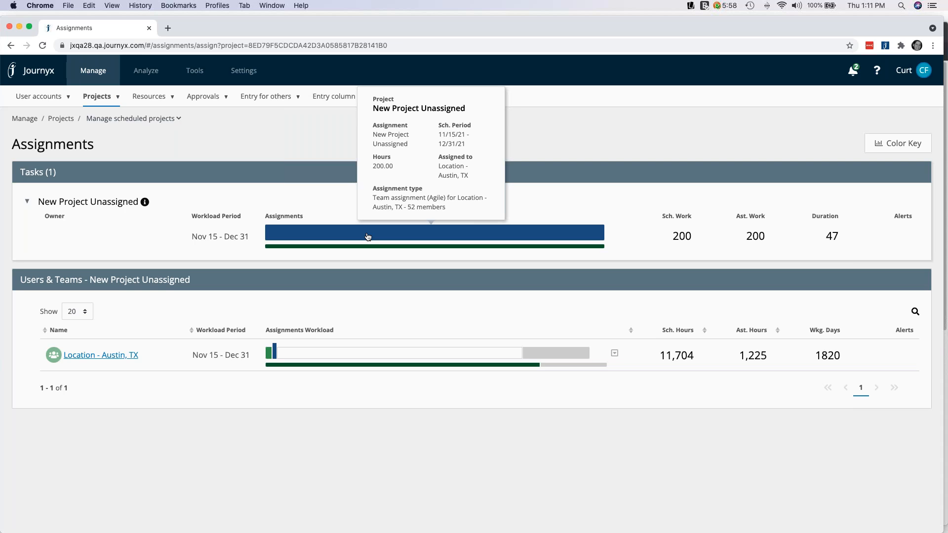
left_click(367, 237)
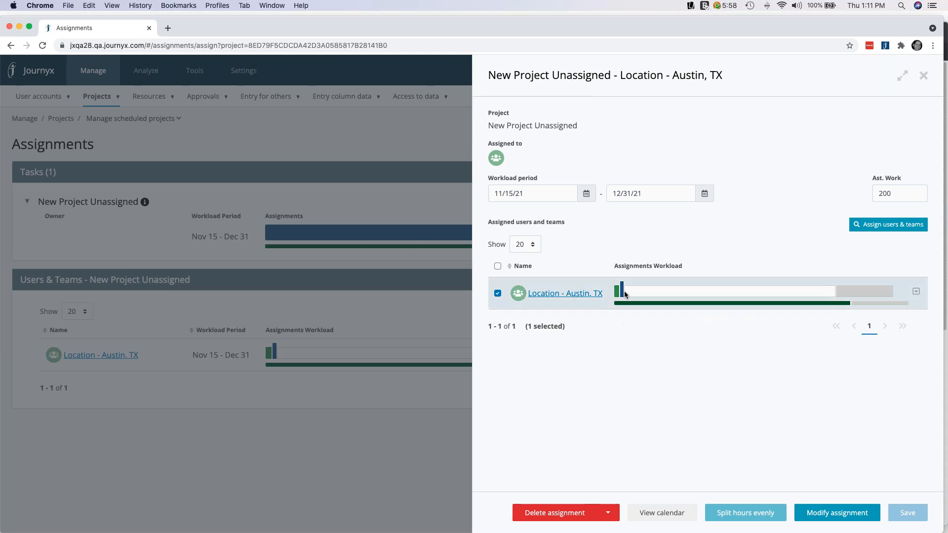
mouse_move(624, 293)
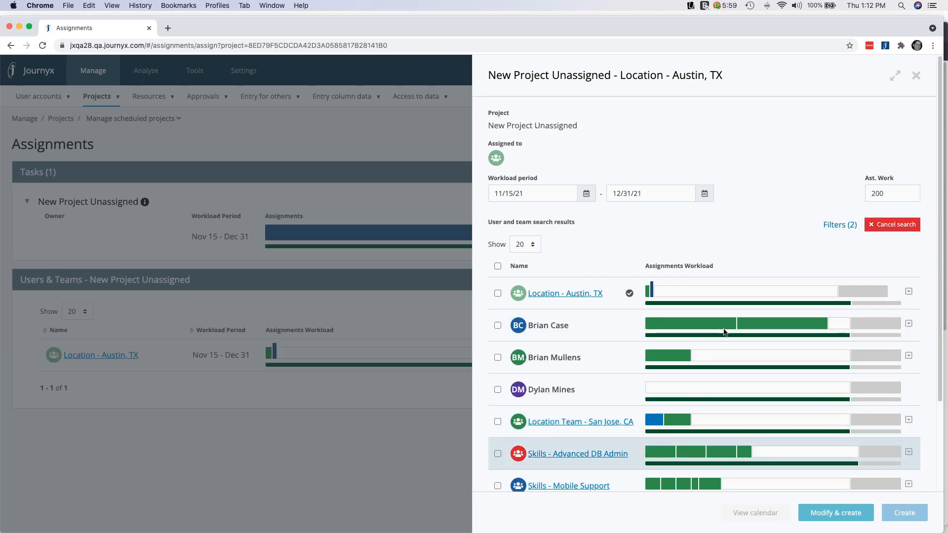
left_click(848, 226)
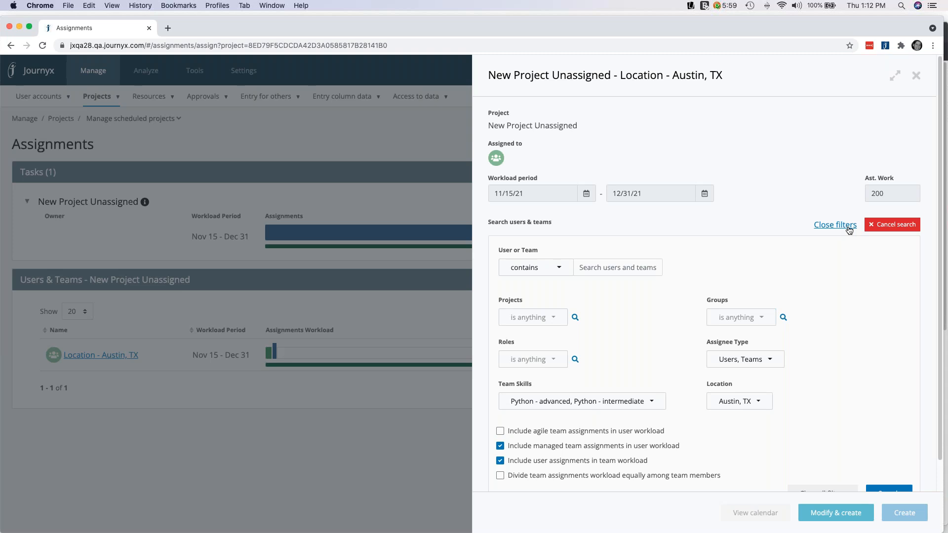
left_click(770, 367)
left_click(751, 450)
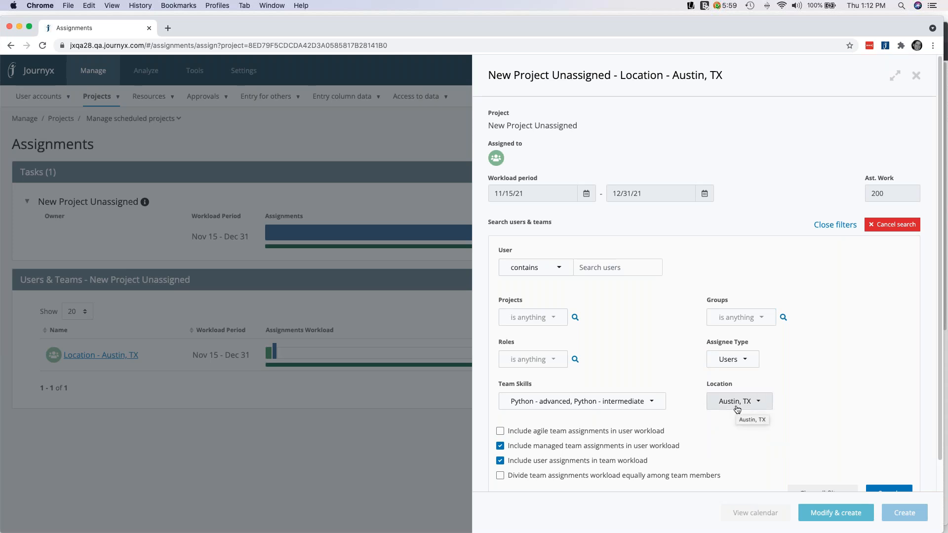
Remove Python - advanced and Python - intermediate from the Team Skills filter and run the search for Austin, TX users
left_click(632, 402)
left_click(543, 366)
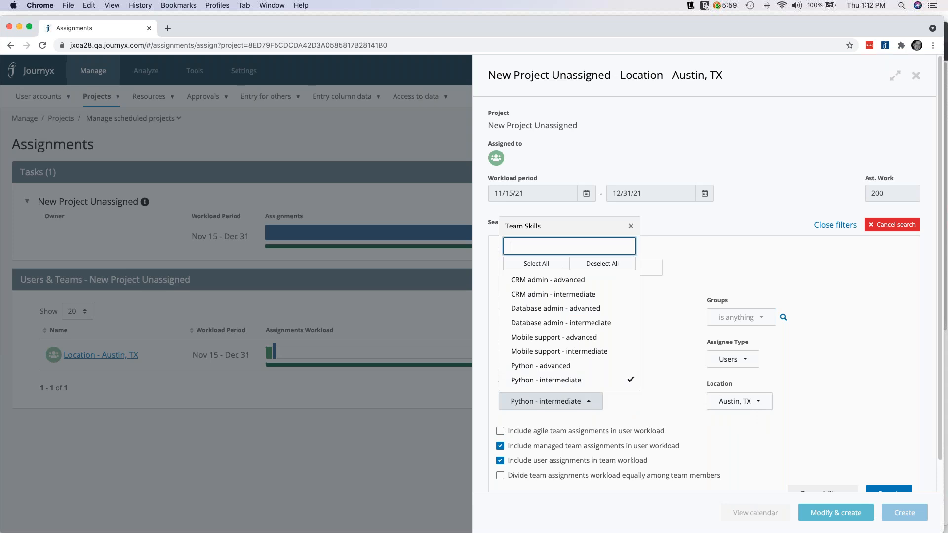
left_click(568, 380)
left_click(663, 393)
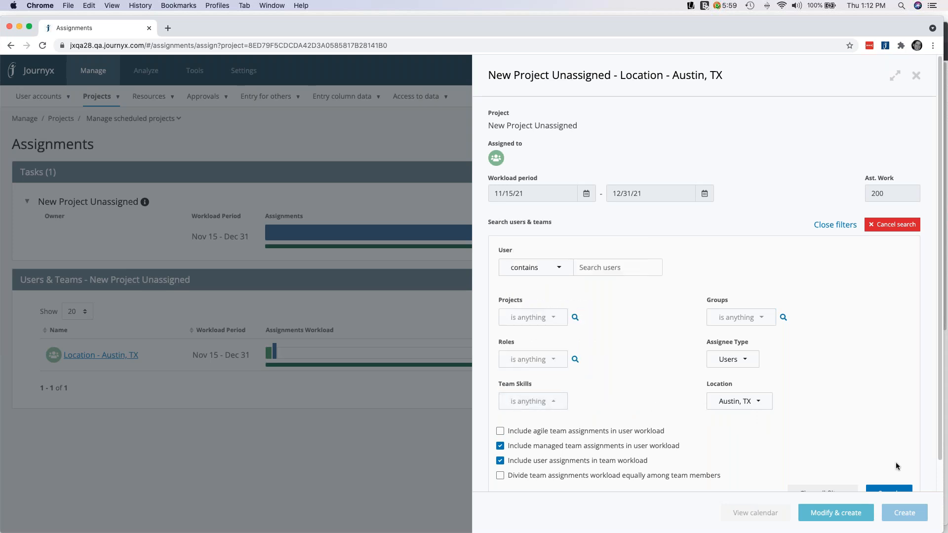
scroll(893, 461, "down", 2)
left_click(889, 476)
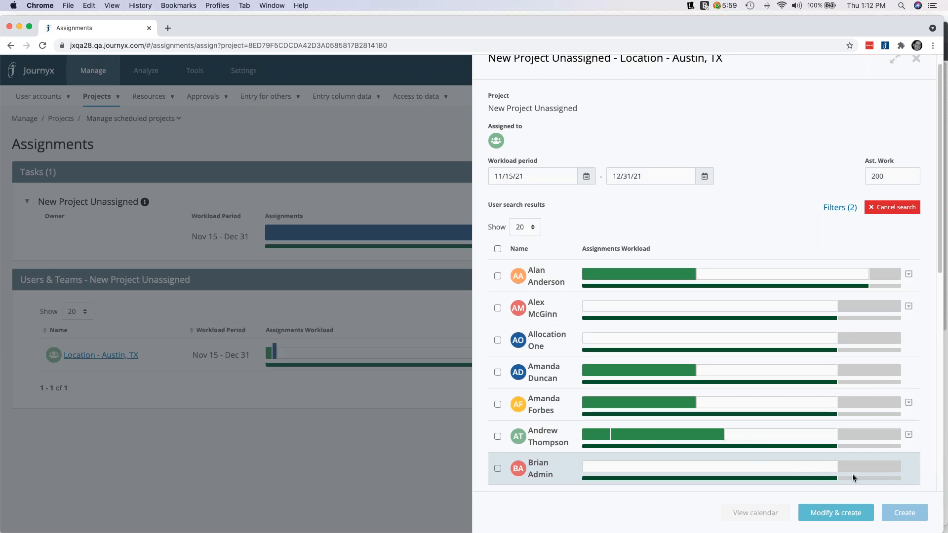
Select the second and ninth users in the search results and open their assignments for modification before creating them
scroll(850, 456, "down", 7)
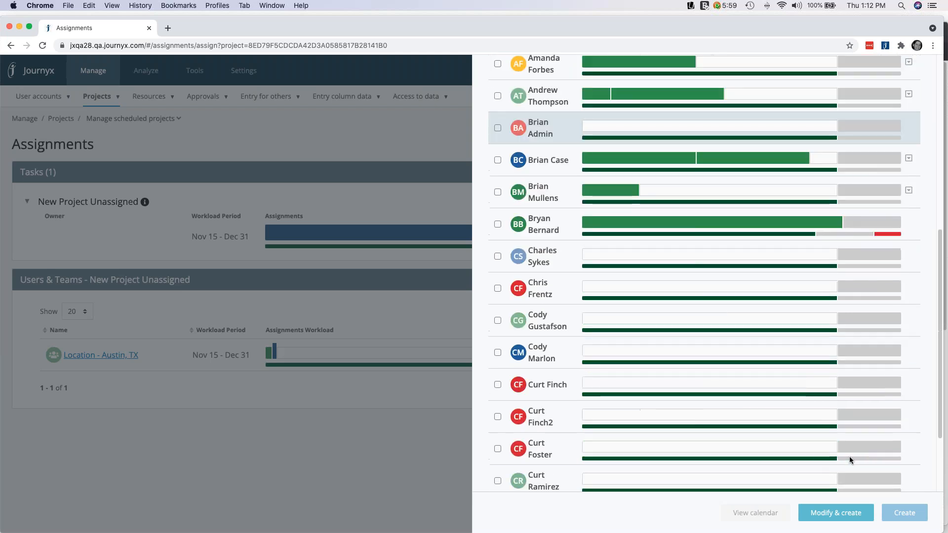
scroll(849, 456, "up", 4)
scroll(850, 457, "up", 3)
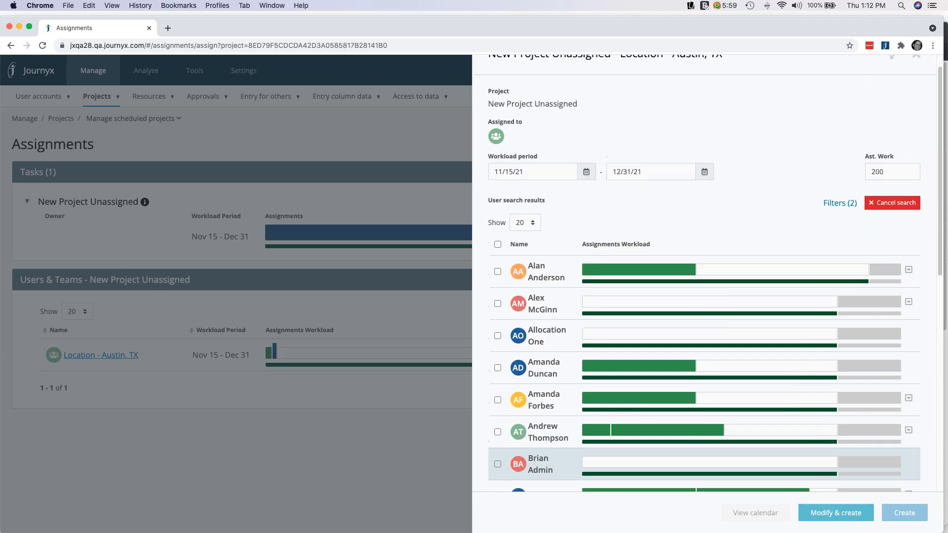
scroll(870, 457, "down", 2)
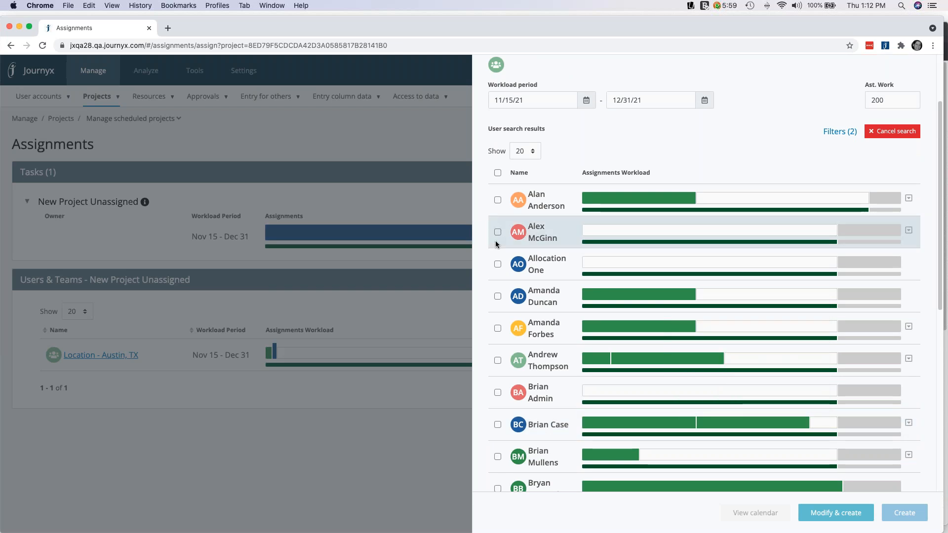
left_click(497, 232)
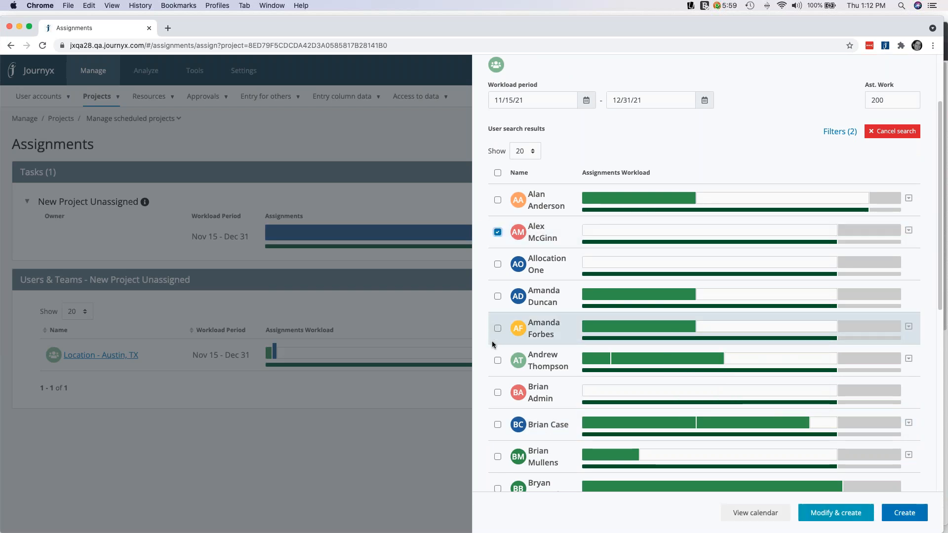
left_click(498, 457)
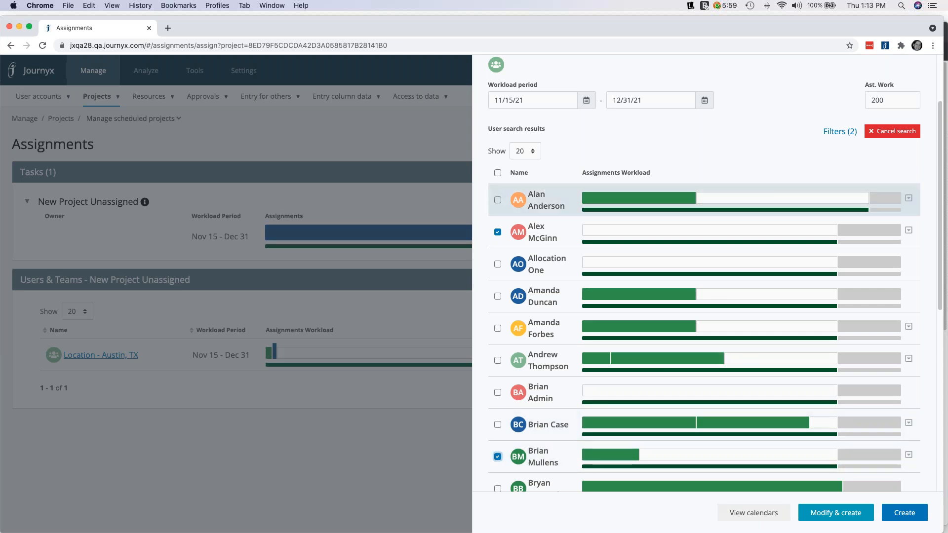
left_click(833, 515)
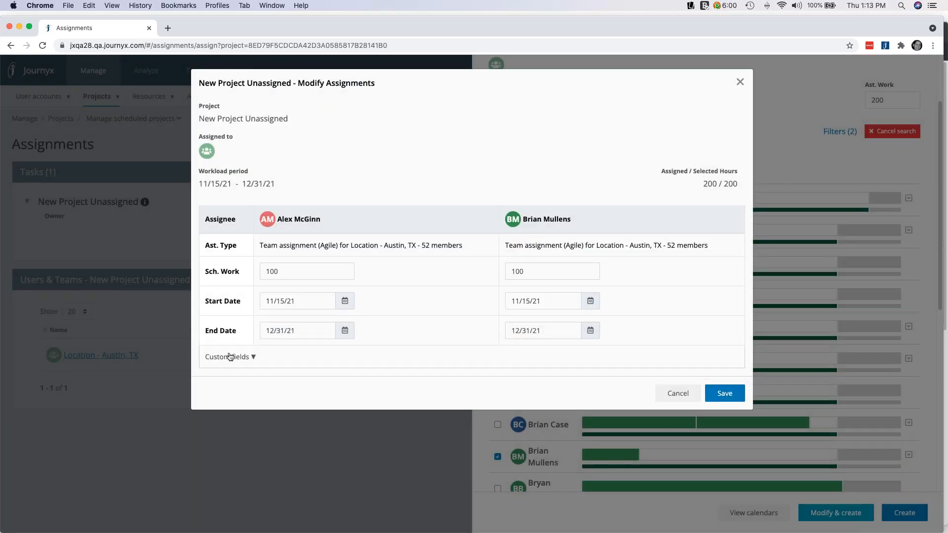
Expand the custom fields and set scheduled work to 150 for the first assignee and 50 for the second
left_click(257, 357)
scroll(313, 388, "down", 2)
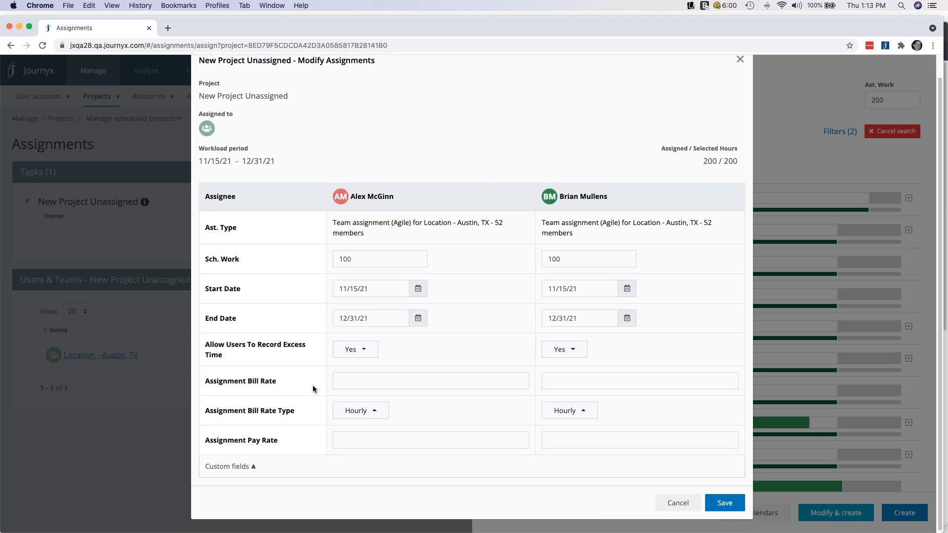
scroll(312, 387, "up", 2)
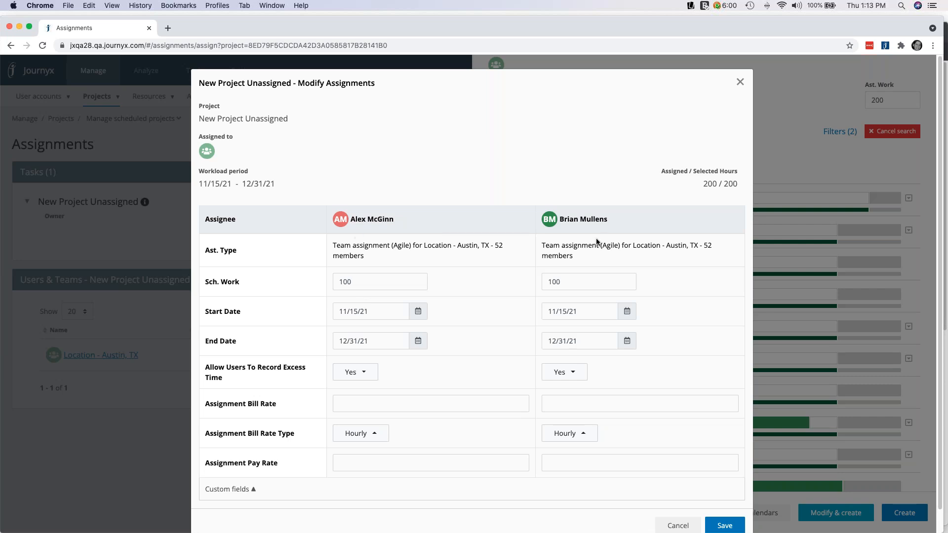
double_click(348, 281)
type("150")
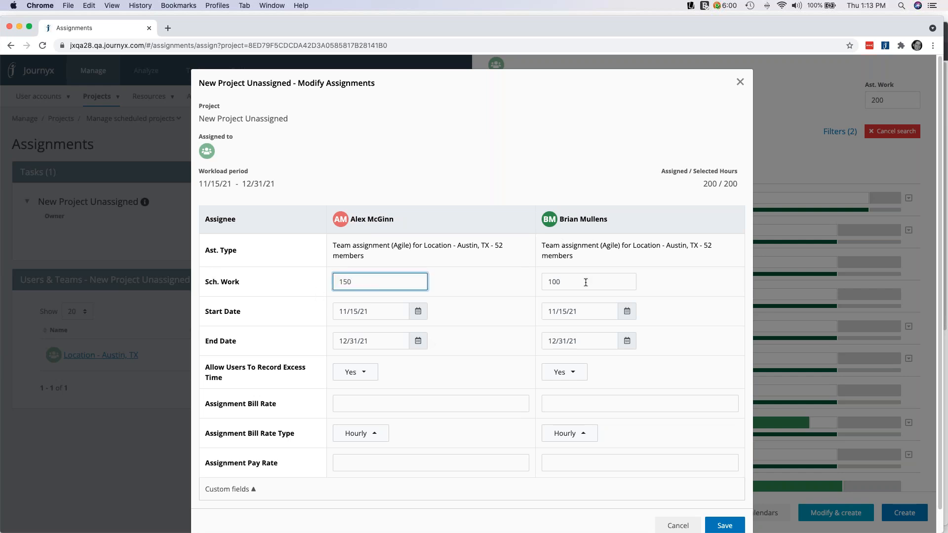
key("Tab")
type("50")
left_click(502, 277)
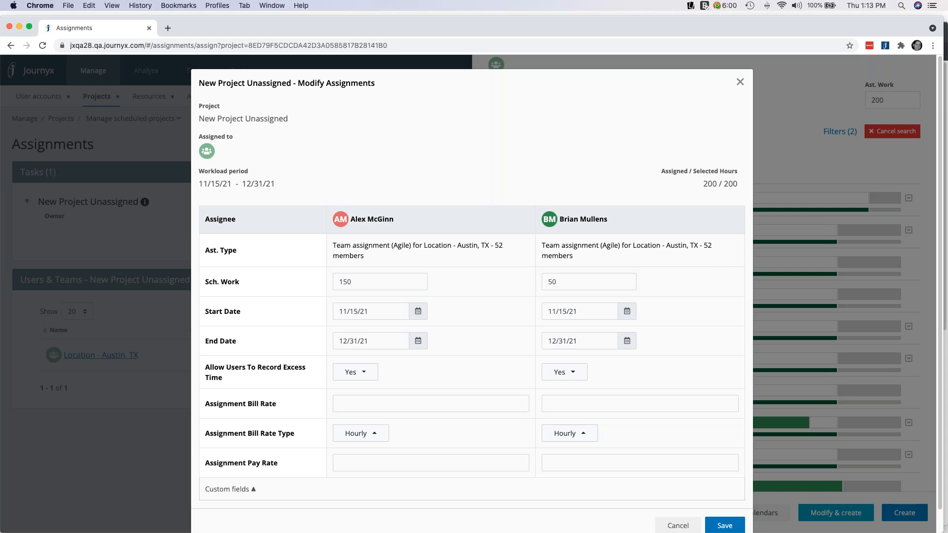
Set the second assignee's start date to 11/22/21 and save the modified assignments
left_click(628, 313)
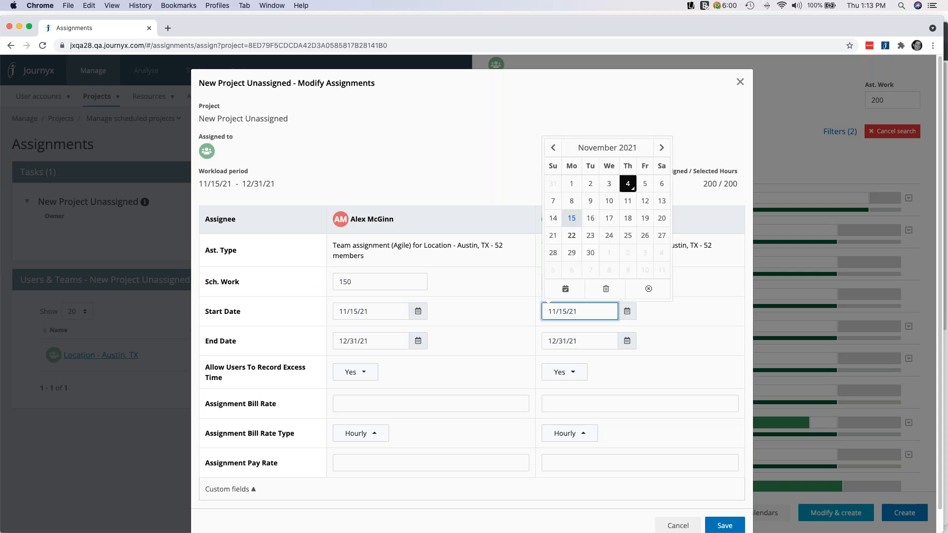
left_click(572, 236)
scroll(654, 349, "down", 1)
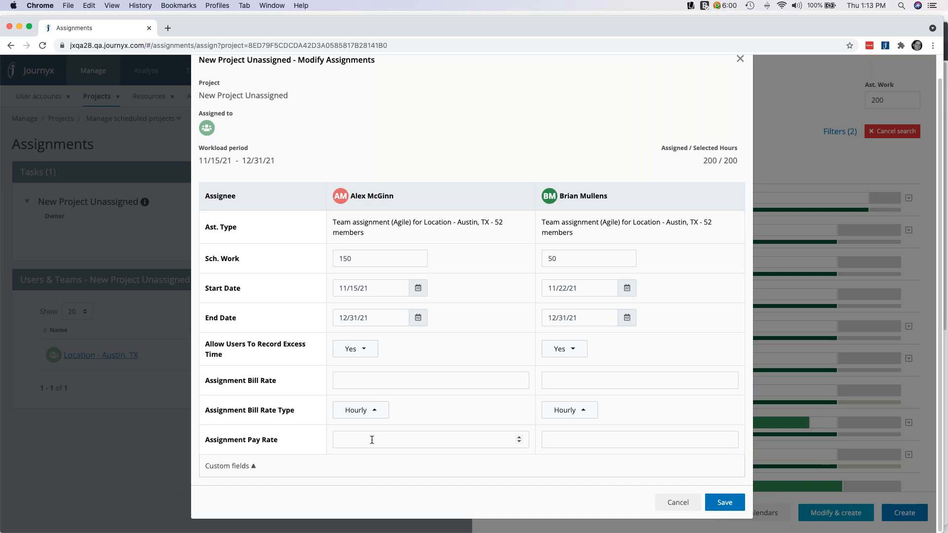
scroll(371, 439, "up", 1)
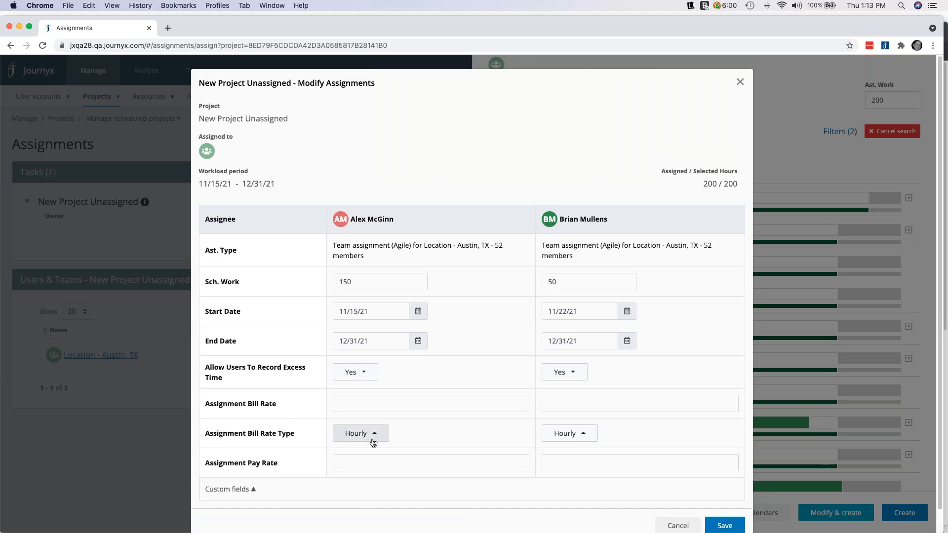
scroll(374, 443, "down", 1)
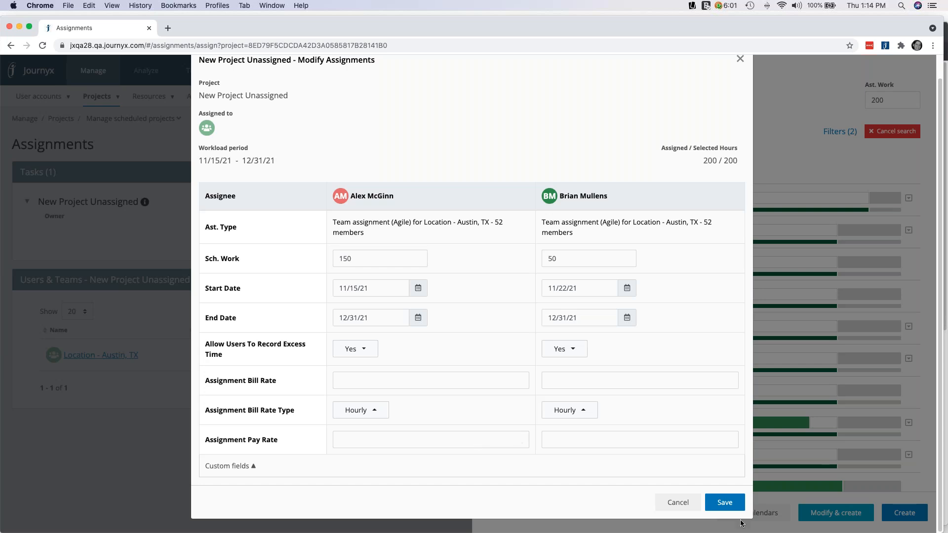
left_click(729, 507)
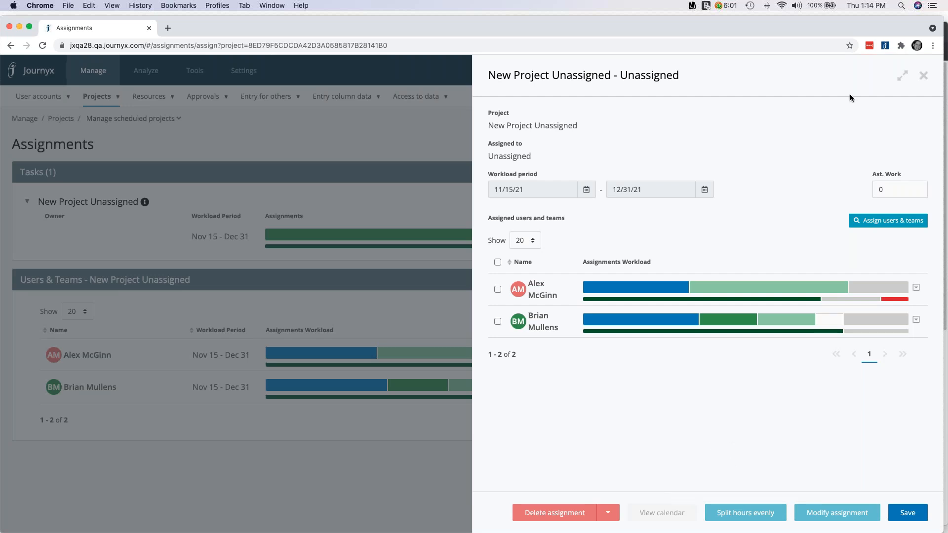
Close the assignment details and review how the project's hours are divided between the two assigned users
left_click(922, 77)
mouse_move(923, 77)
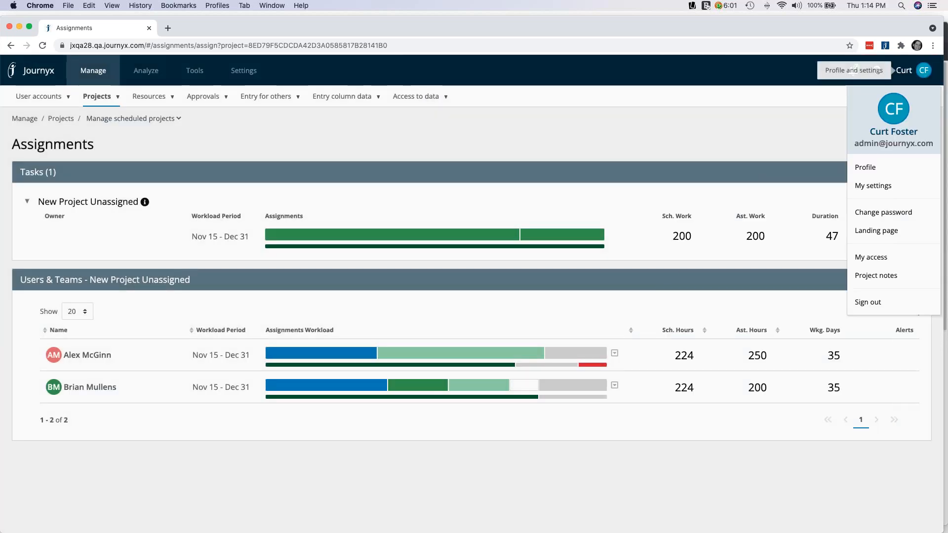
mouse_move(399, 242)
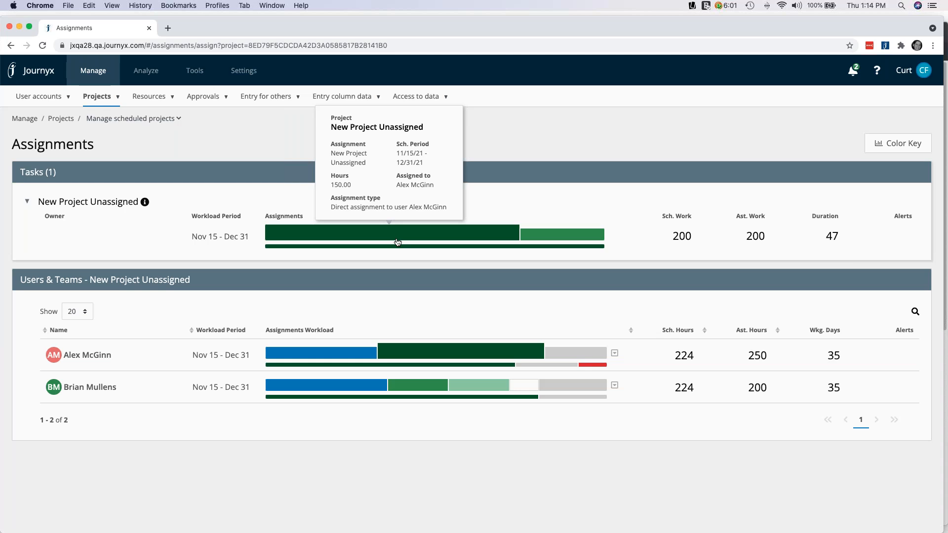
mouse_move(543, 234)
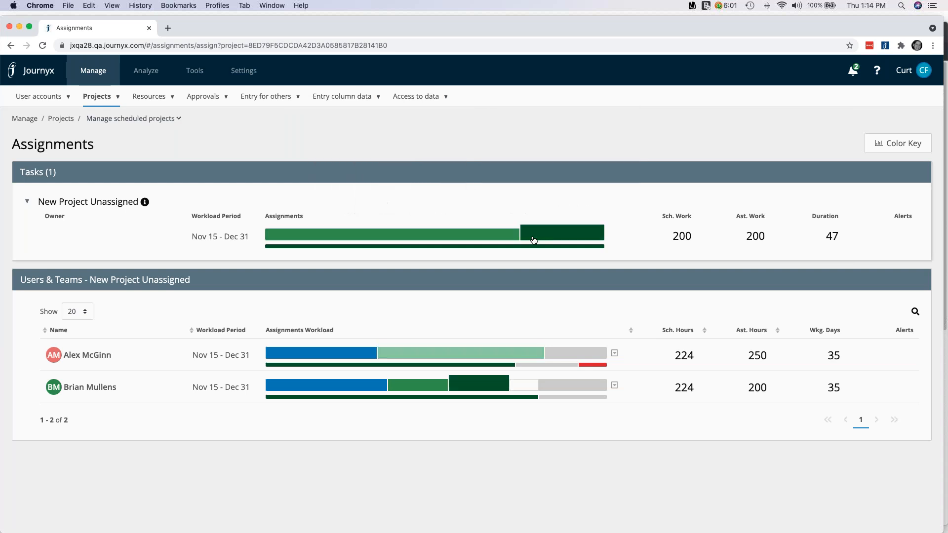
Show the color key and examine the project's assignment bars and the two assigned users' workload bars
mouse_move(485, 241)
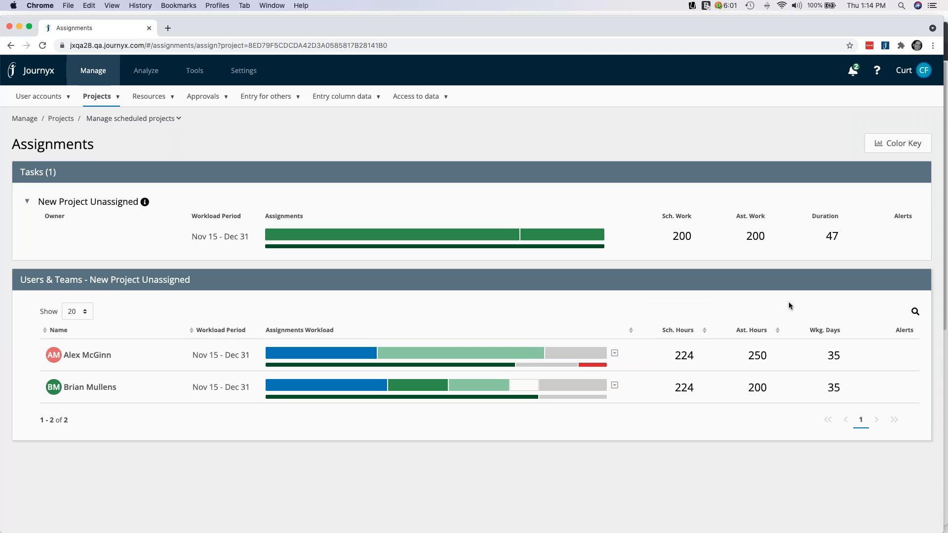
left_click(893, 153)
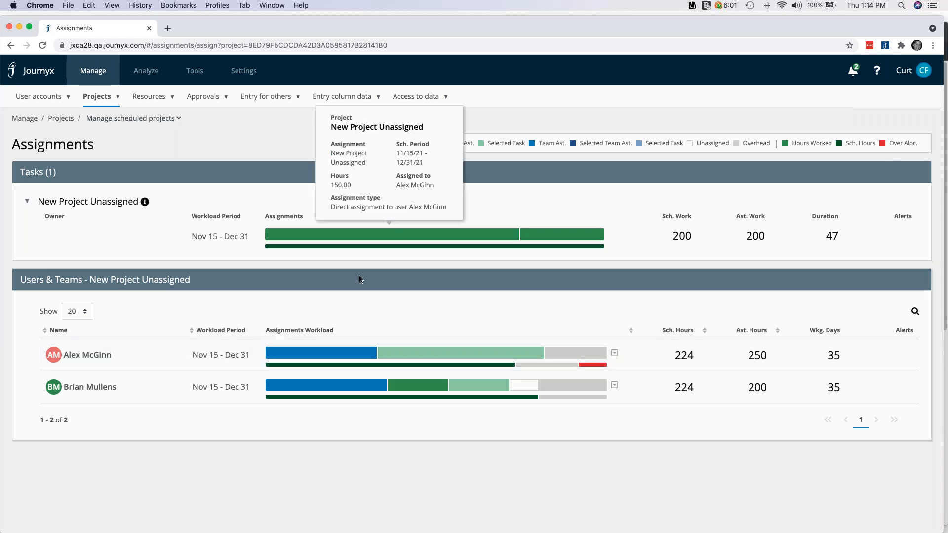
mouse_move(320, 351)
mouse_move(587, 363)
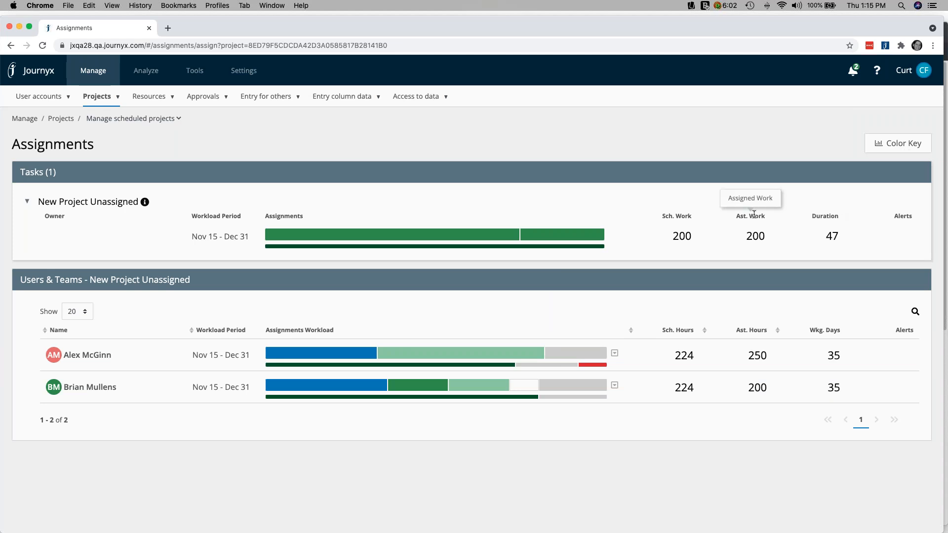
Open the project's 150-hour assignment, expand its details and examine the workload bars of both assigned users
mouse_move(435, 247)
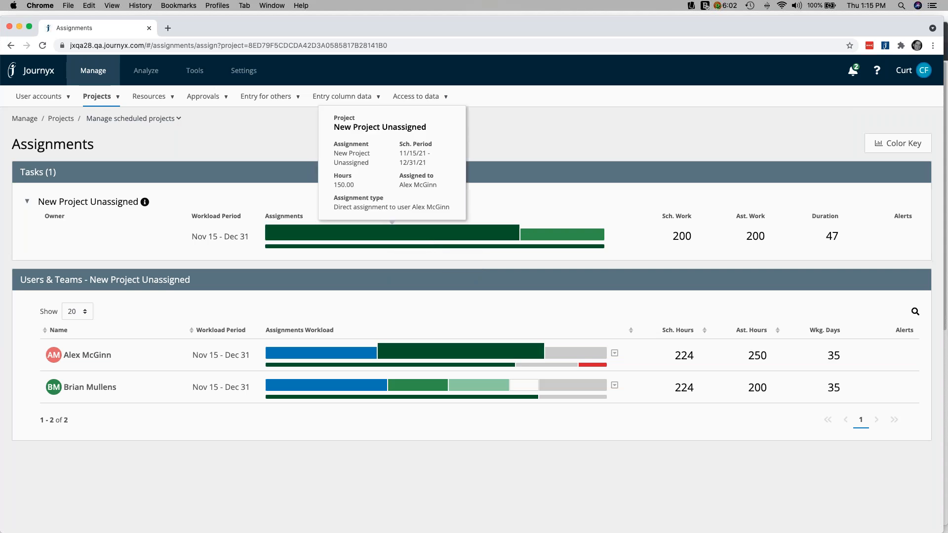
left_click(435, 243)
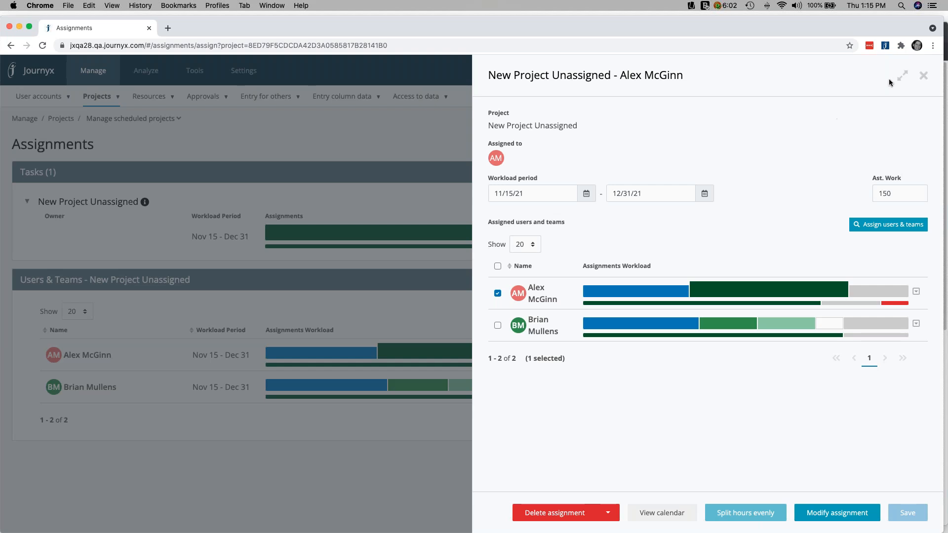
left_click(901, 76)
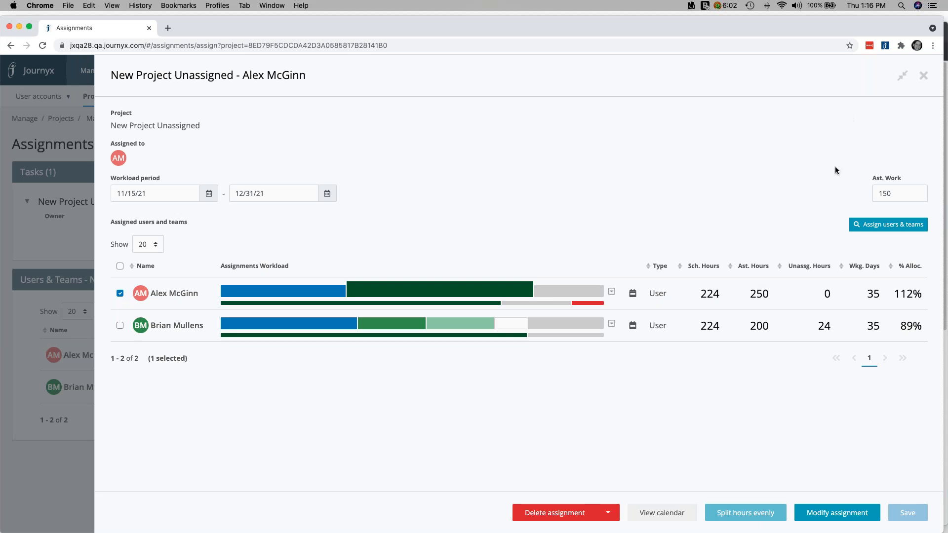
left_click(154, 249)
left_click(150, 244)
mouse_move(450, 291)
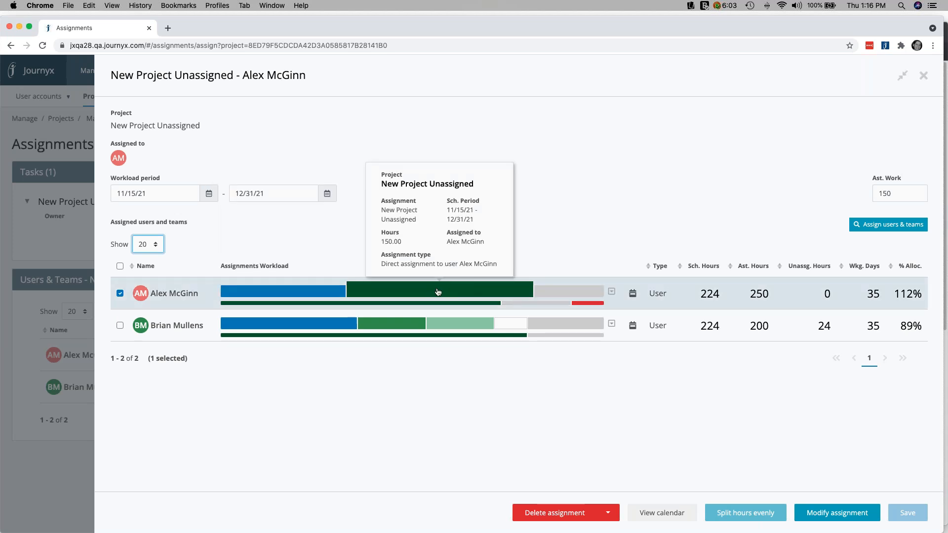
mouse_move(450, 329)
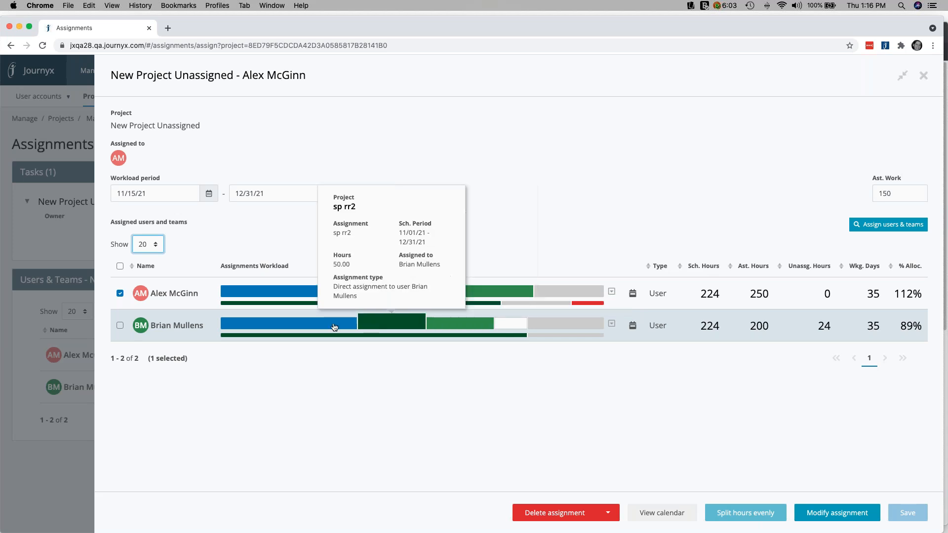
mouse_move(324, 326)
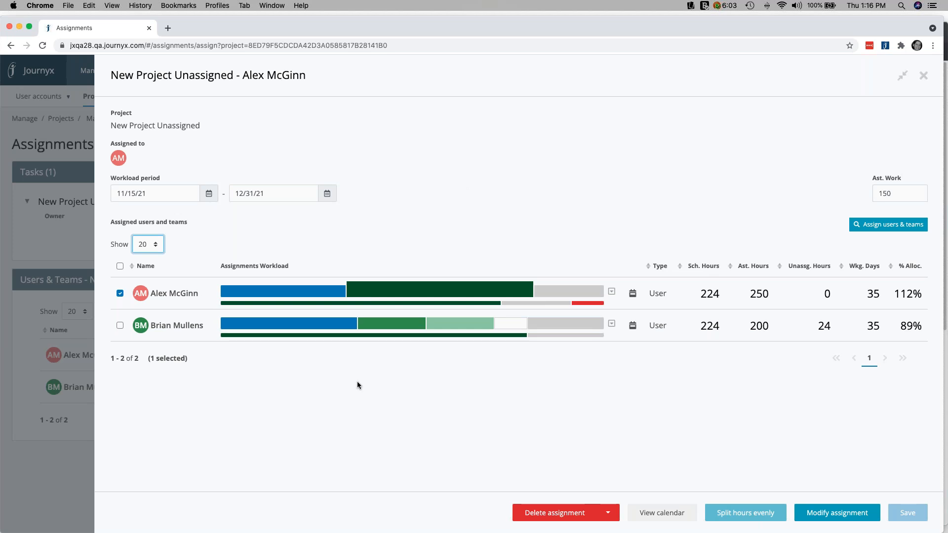
View the first assigned user's availability calendar for the workload period and close it
left_click(633, 295)
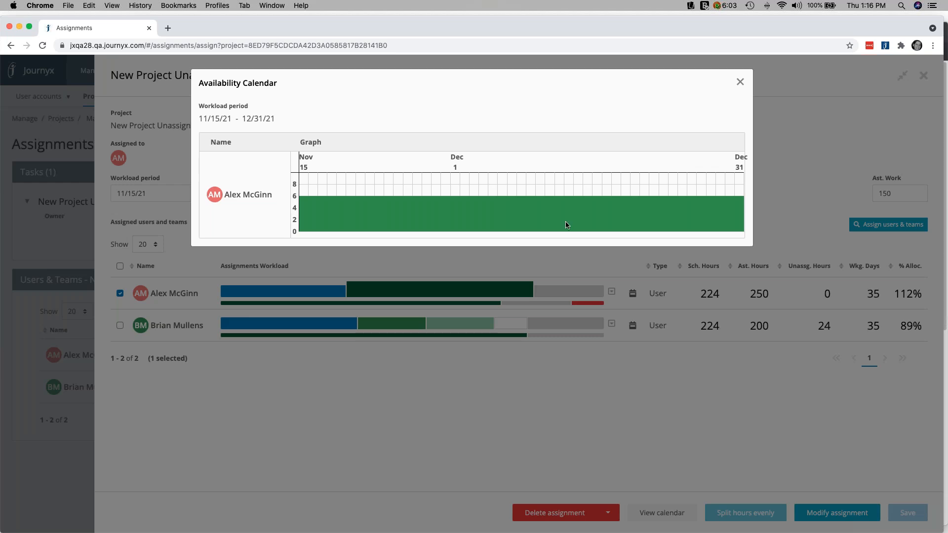
mouse_move(567, 229)
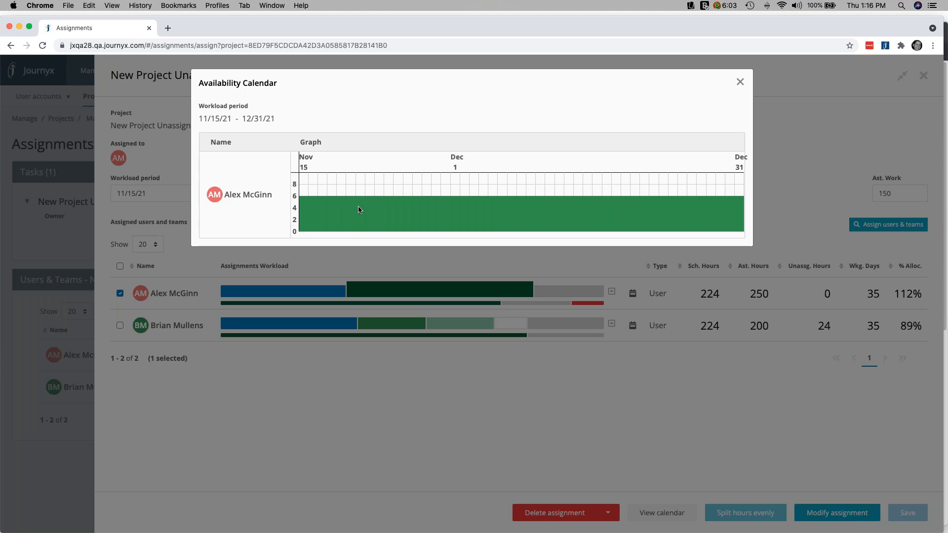
left_click(738, 85)
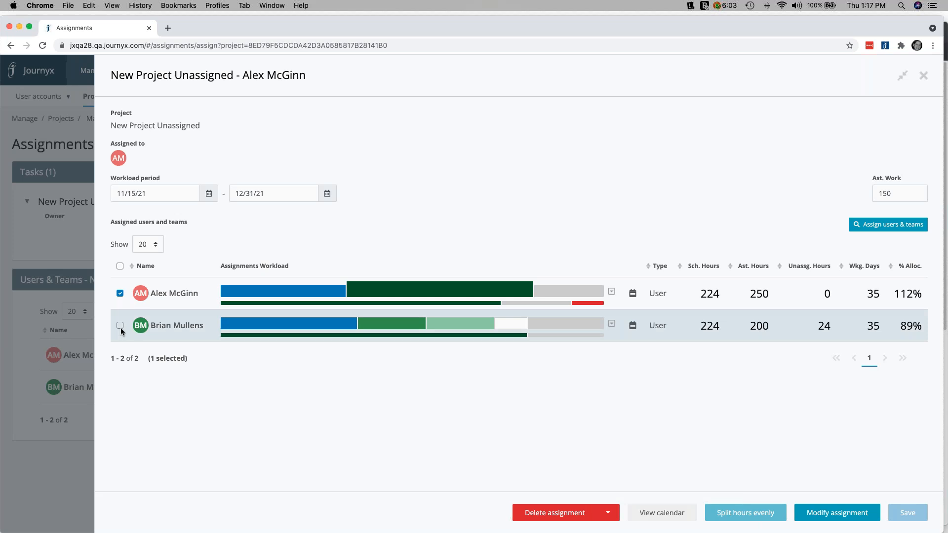
Add the second assigned user to the selection, compare both availability calendars, and close the assignment details
left_click(120, 326)
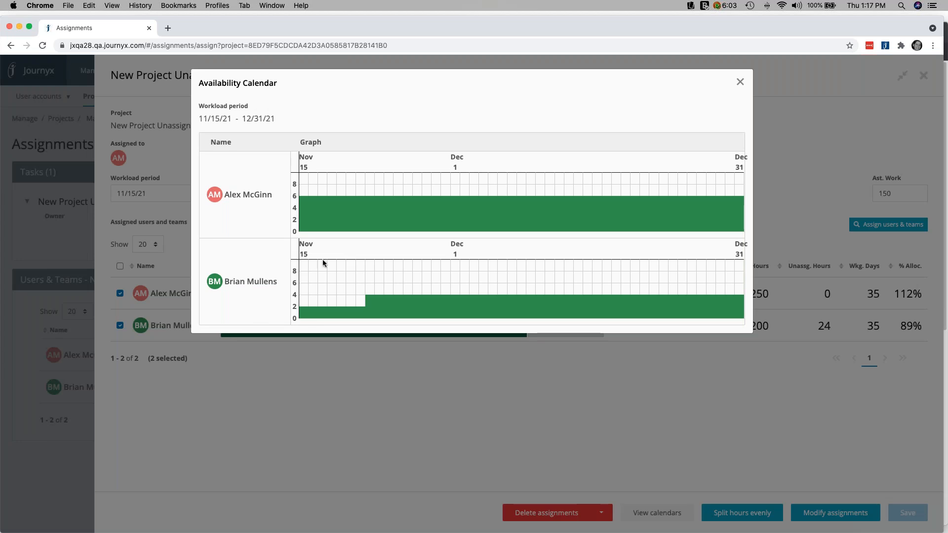
mouse_move(329, 213)
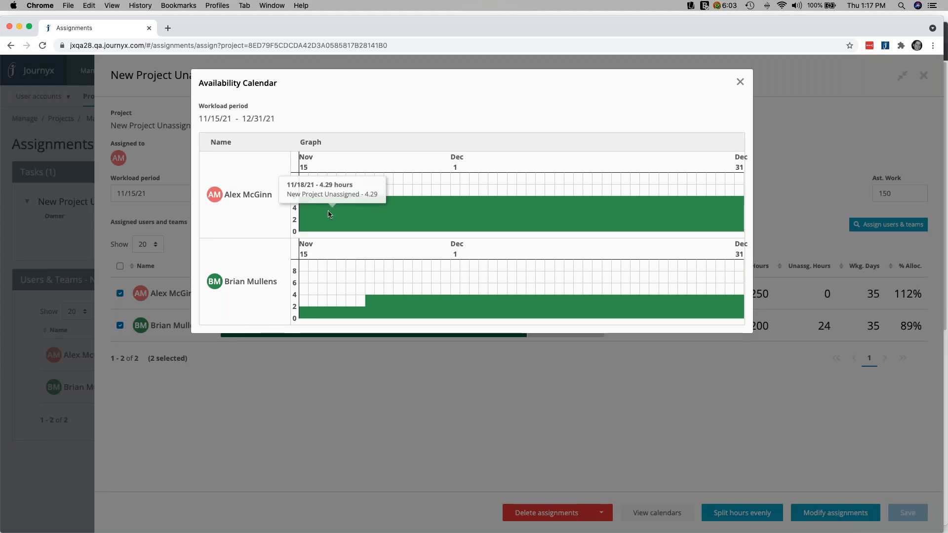
mouse_move(392, 303)
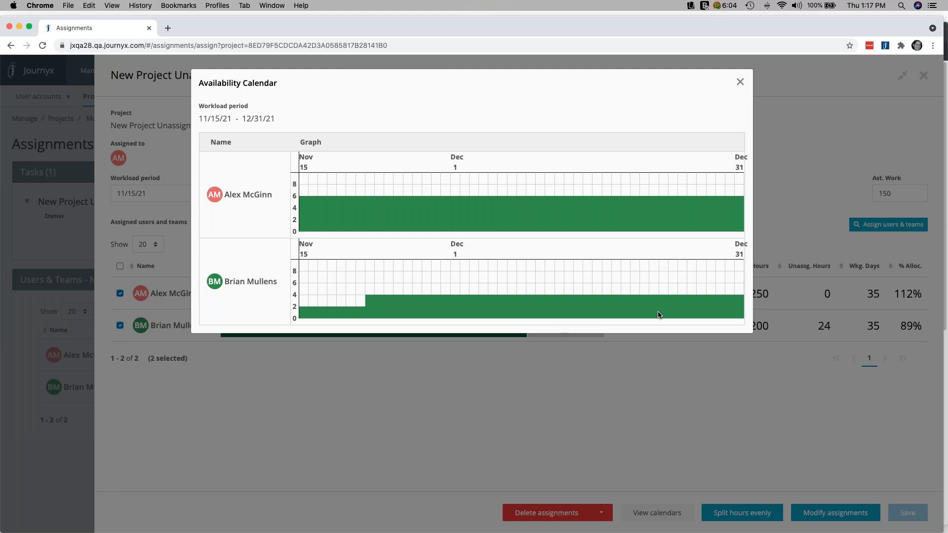
mouse_move(659, 312)
left_click(740, 83)
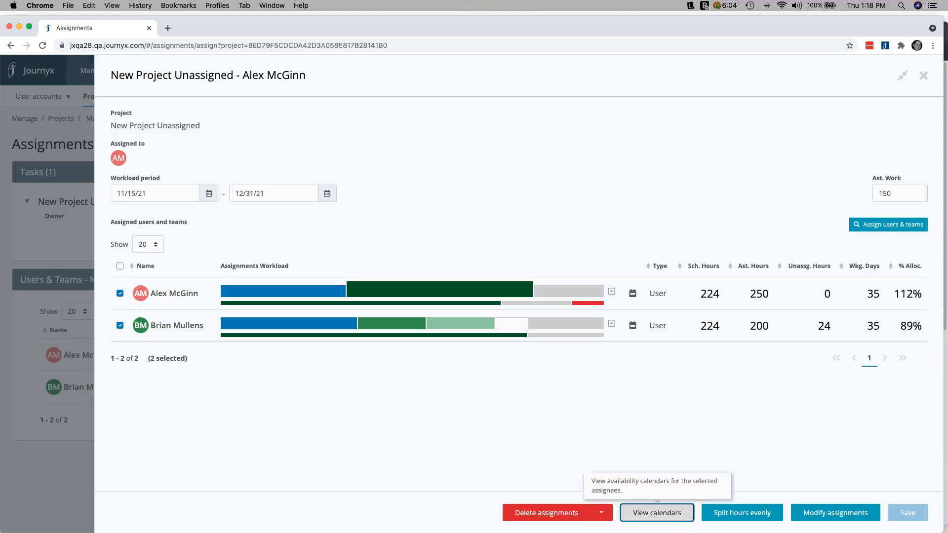
left_click(707, 362)
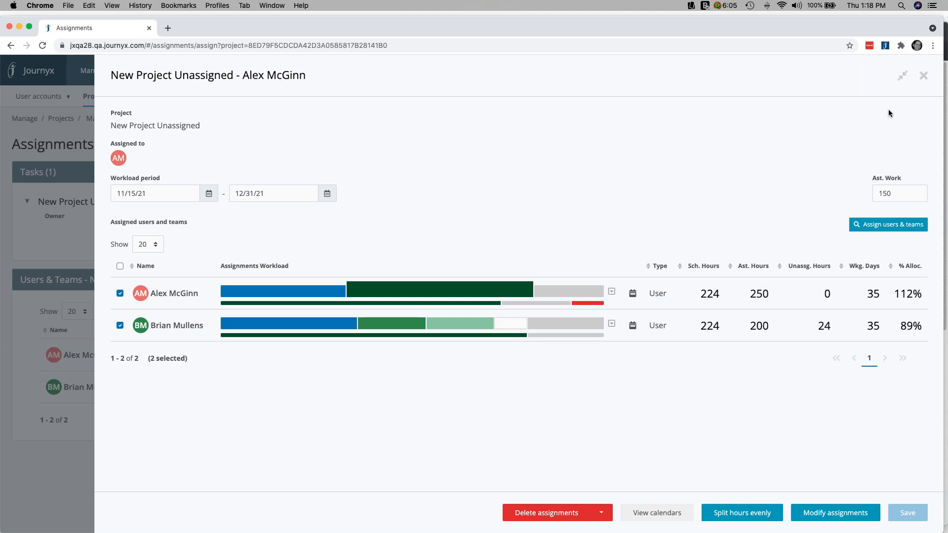
left_click(923, 77)
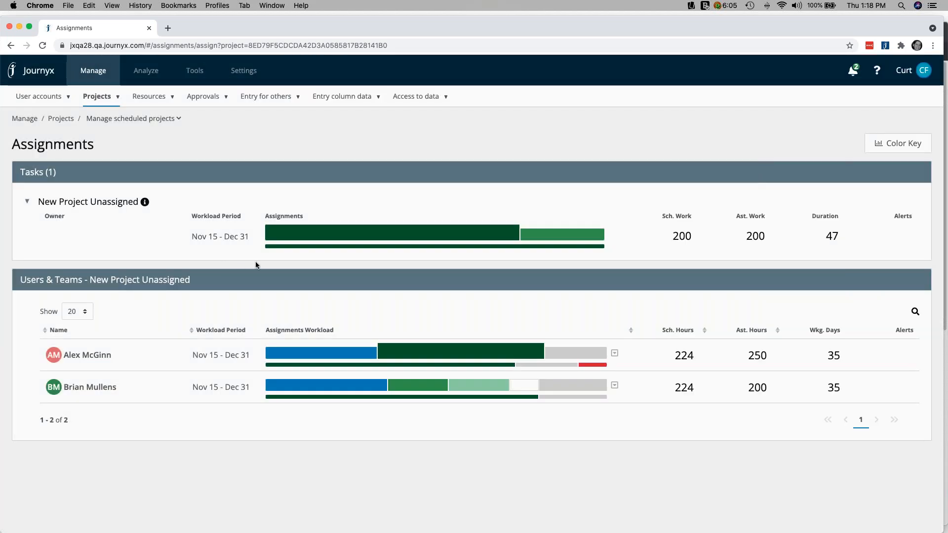
Start a new scheduled project from the scheduled projects list and name it Team Task
left_click(126, 106)
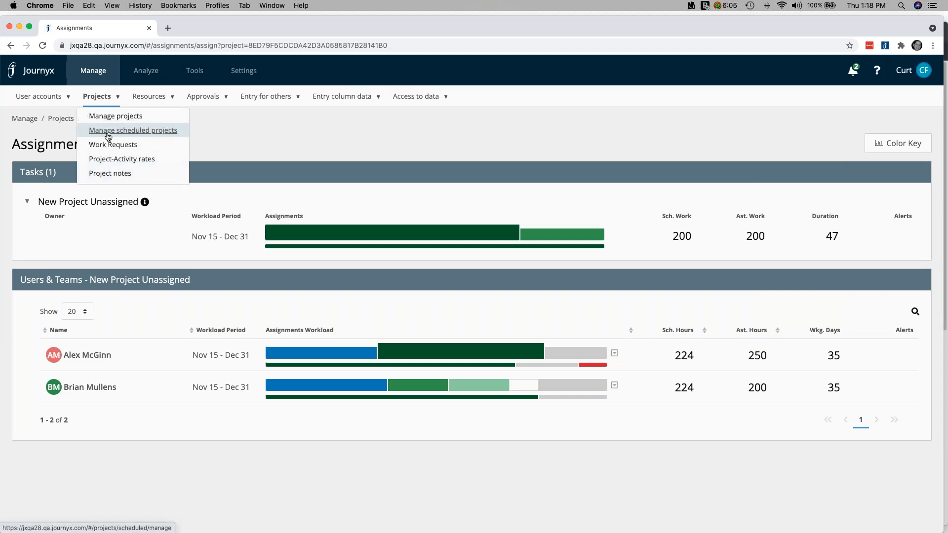
left_click(133, 130)
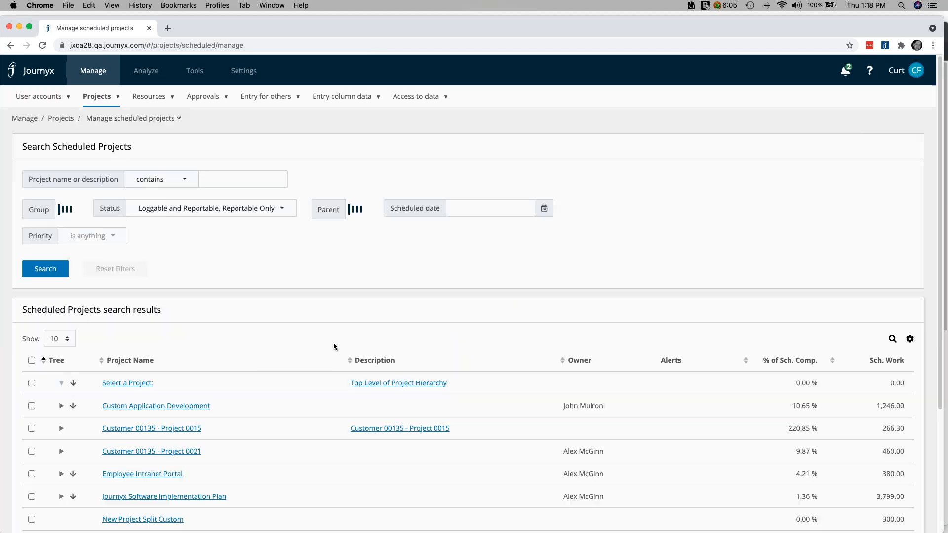
scroll(334, 343, "down", 3)
scroll(99, 269, "down", 3)
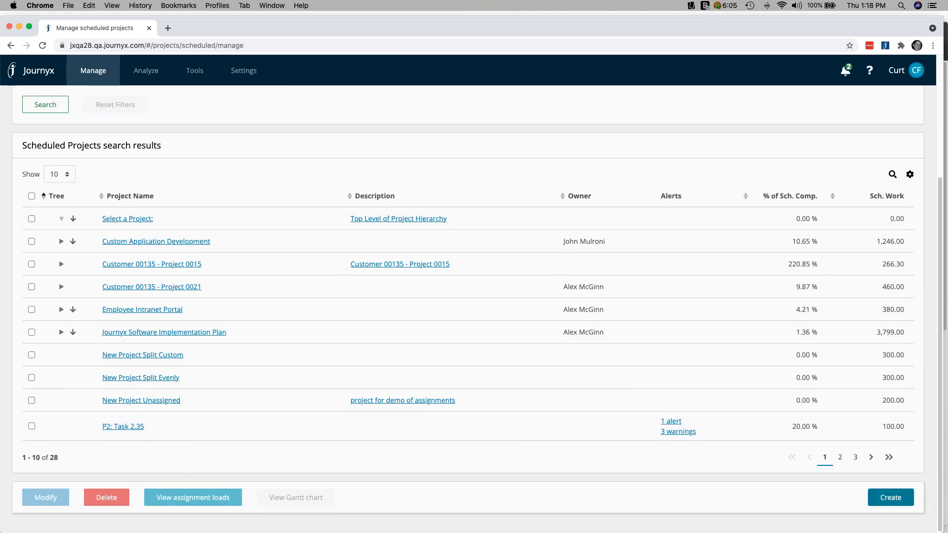
key("Return")
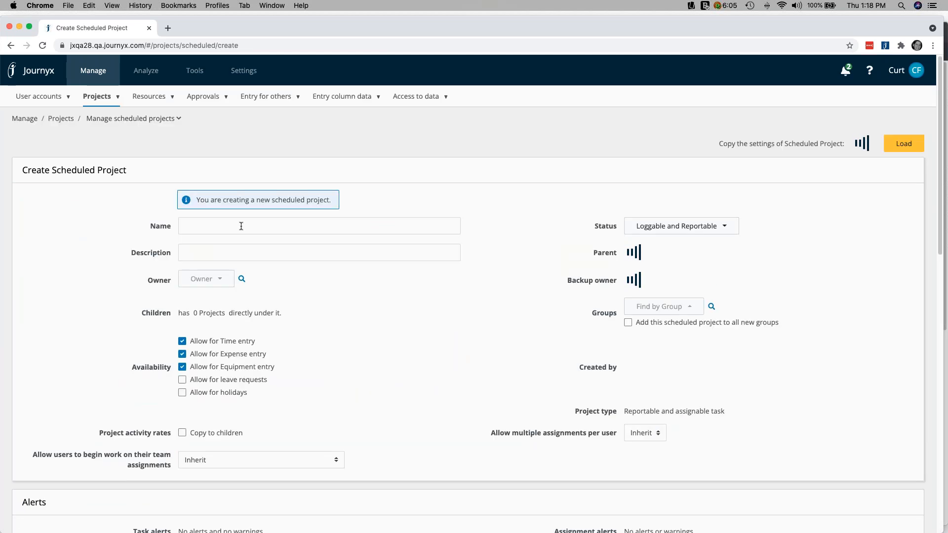
left_click(231, 226)
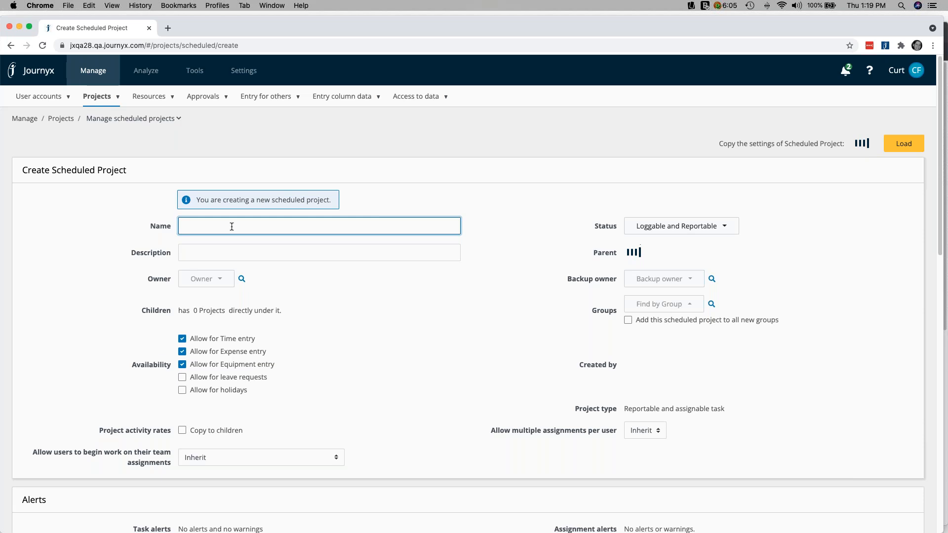
type("Team Task")
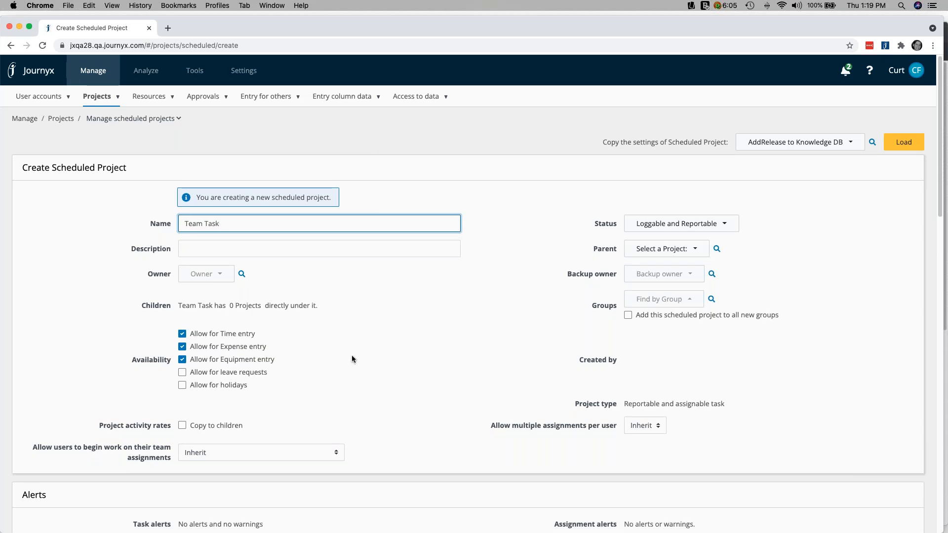
Set the new project's scheduled work to 40 hours and its scheduled start date to 11/15/21
scroll(353, 360, "down", 7)
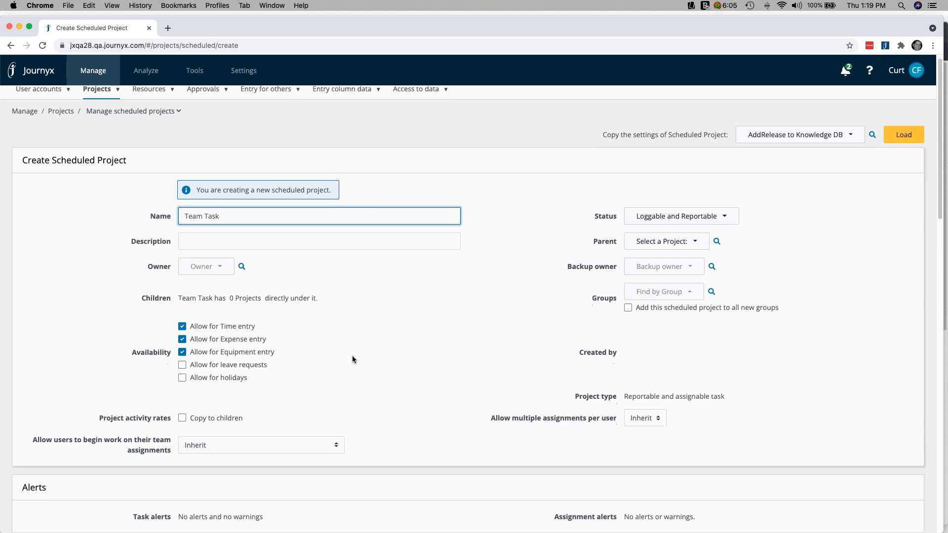
scroll(351, 355, "down", 2)
left_click(46, 348)
type("40")
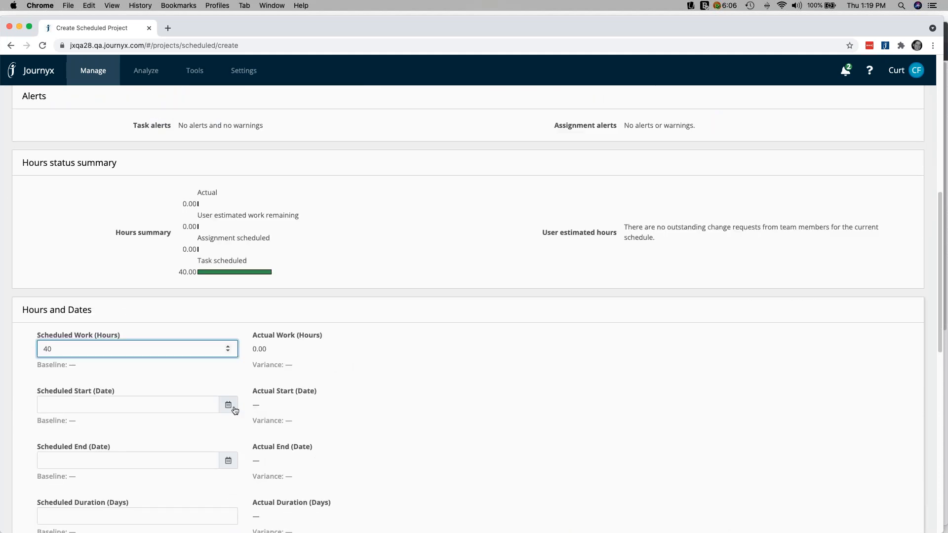
left_click(230, 406)
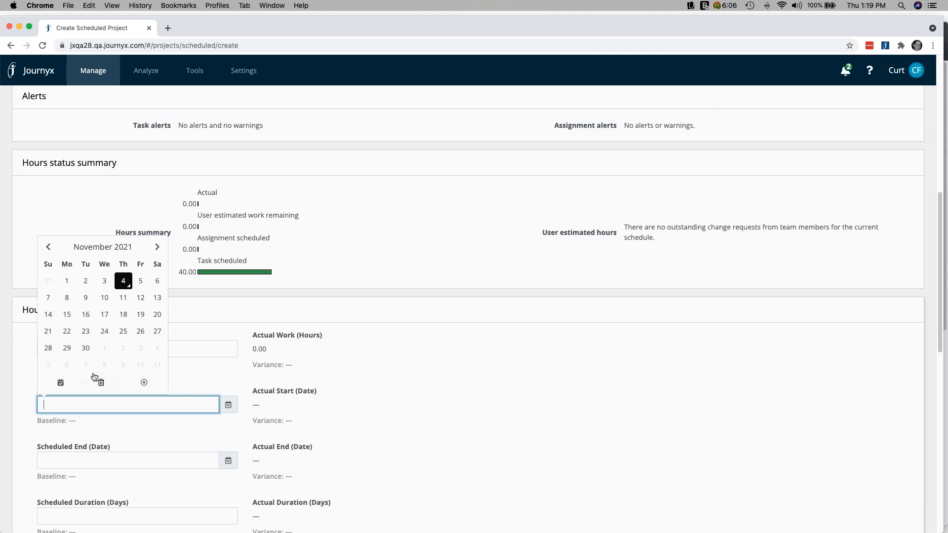
left_click(66, 315)
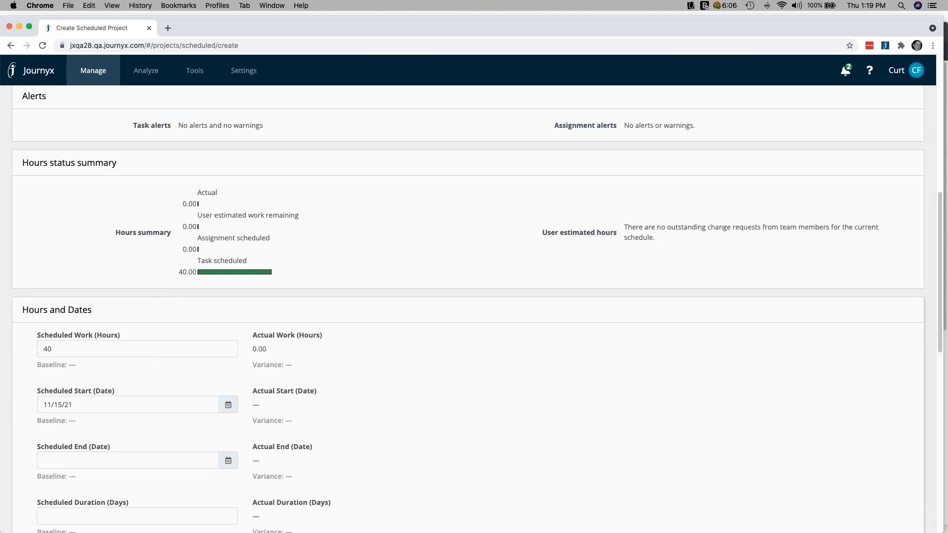
Set the scheduled end date to 11/19/21 and save the project, continuing to its assignments
scroll(198, 444, "down", 1)
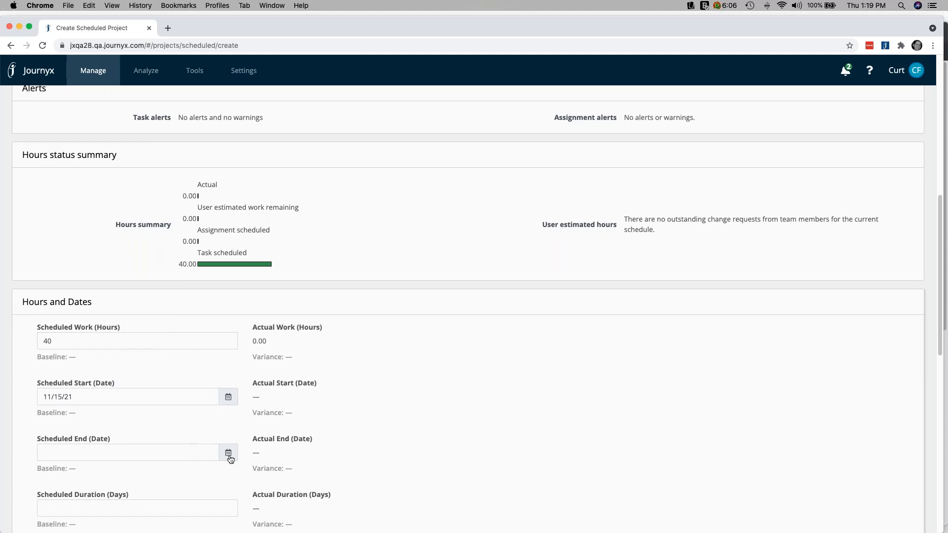
left_click(230, 459)
left_click(144, 365)
scroll(417, 444, "down", 5)
scroll(419, 449, "down", 6)
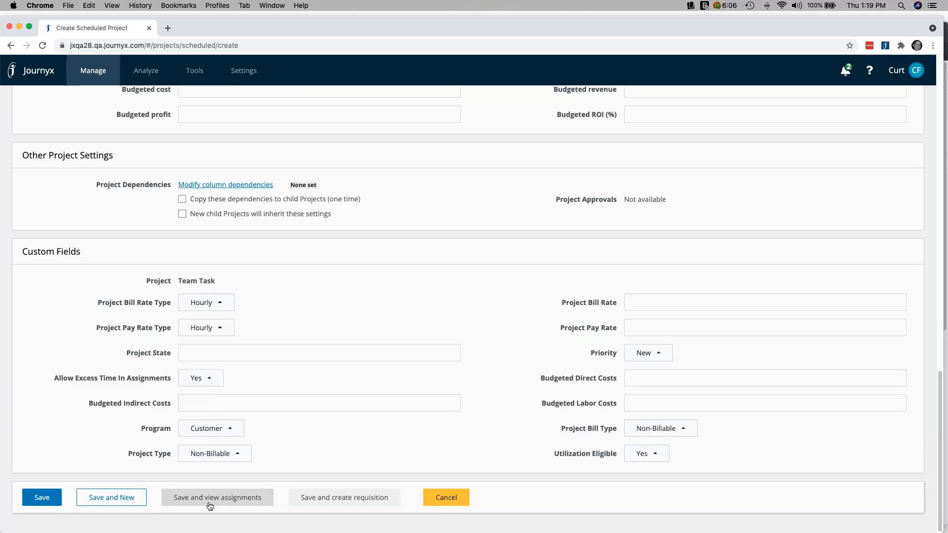
left_click(244, 502)
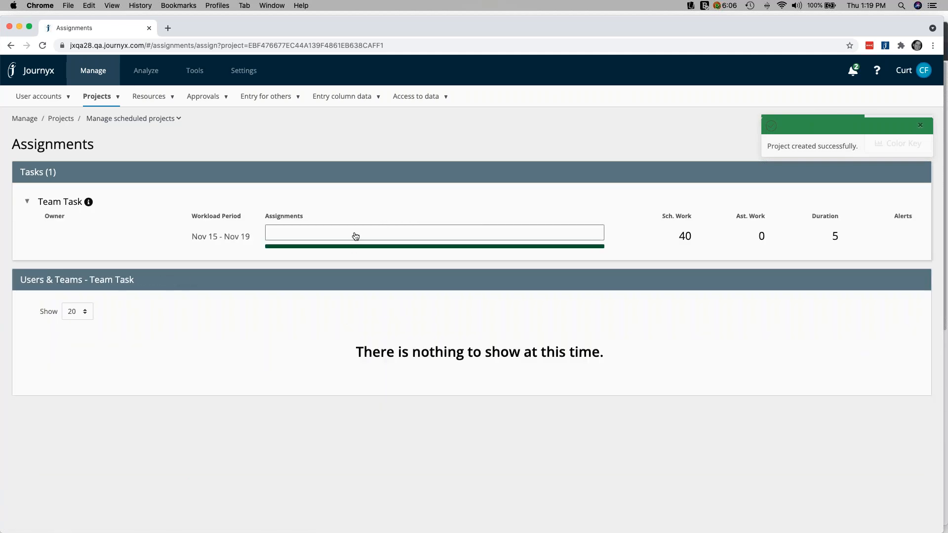
Open Team Task's unassigned hours and search for possible assignees with the assignee type set to Users and Teams
mouse_move(349, 234)
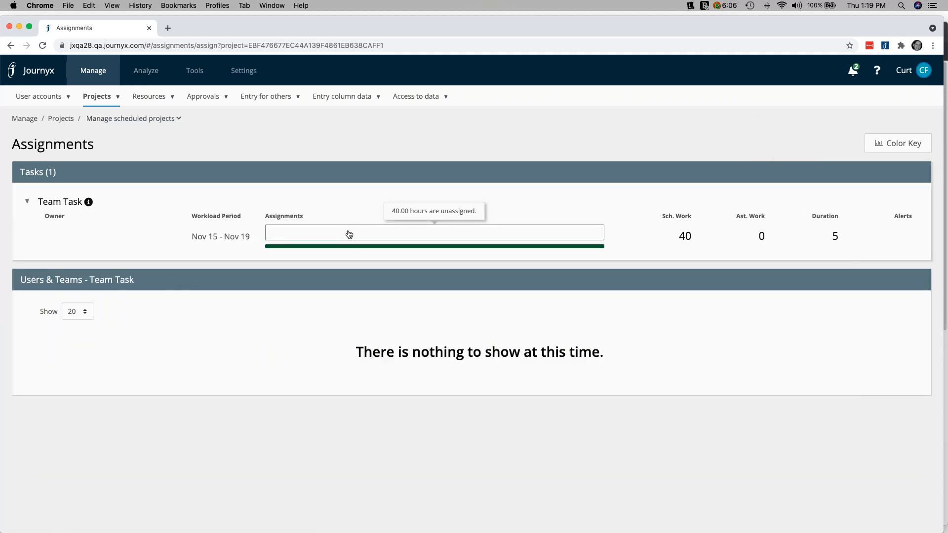
left_click(349, 234)
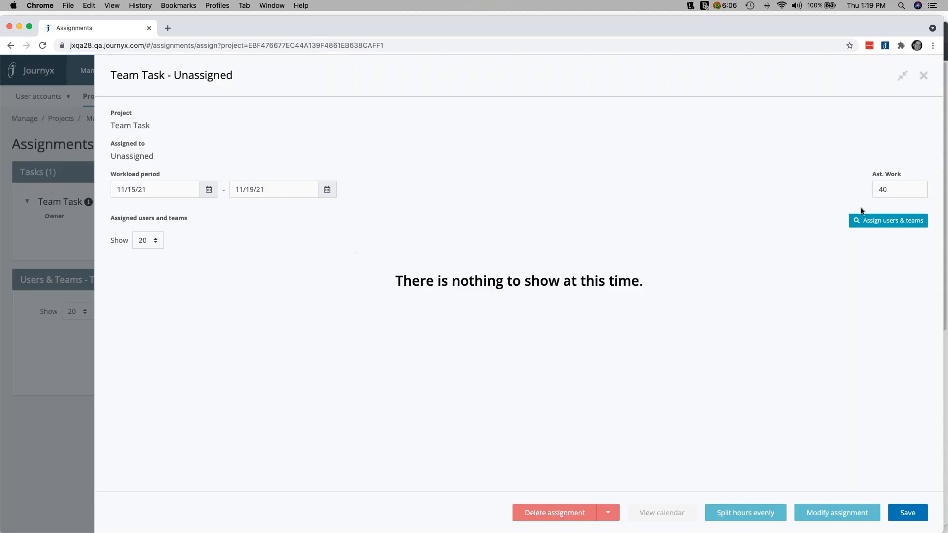
left_click(875, 225)
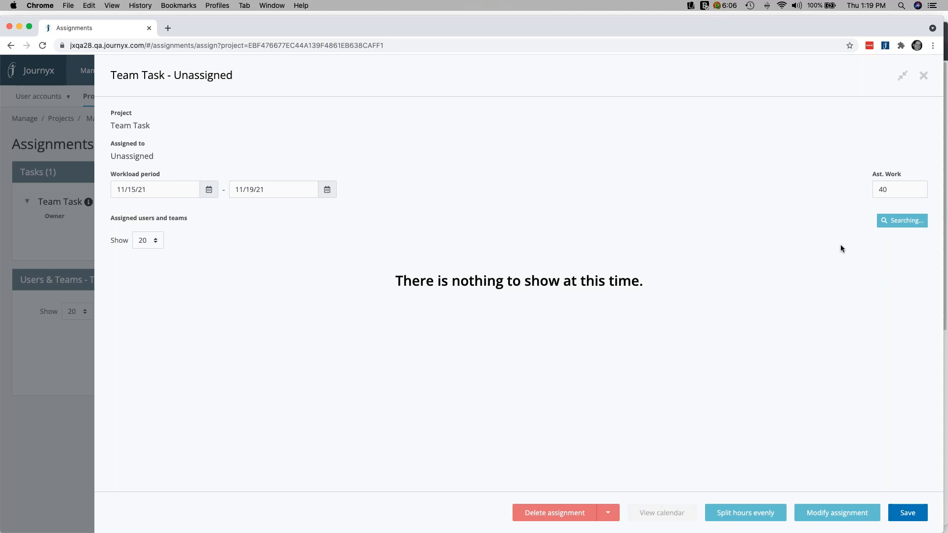
left_click(850, 222)
left_click(553, 358)
left_click(570, 454)
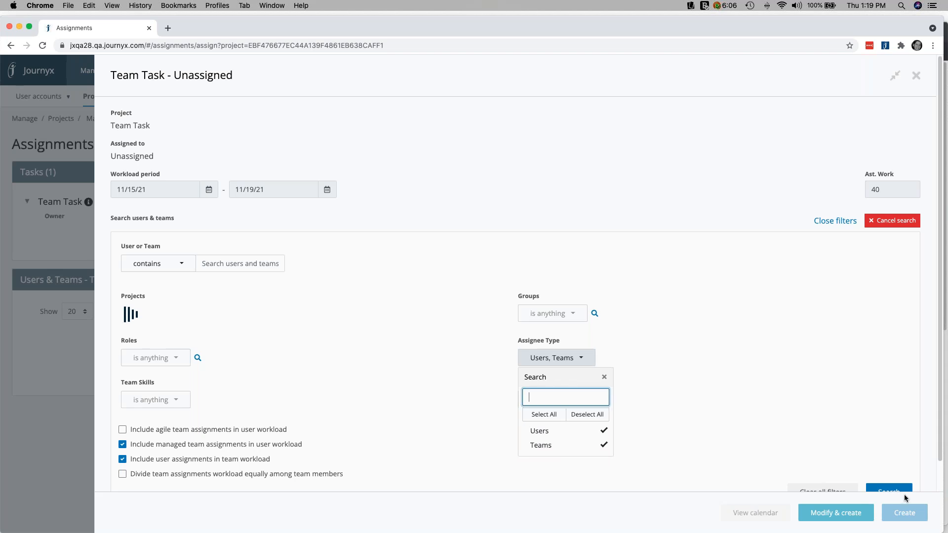
left_click(905, 493)
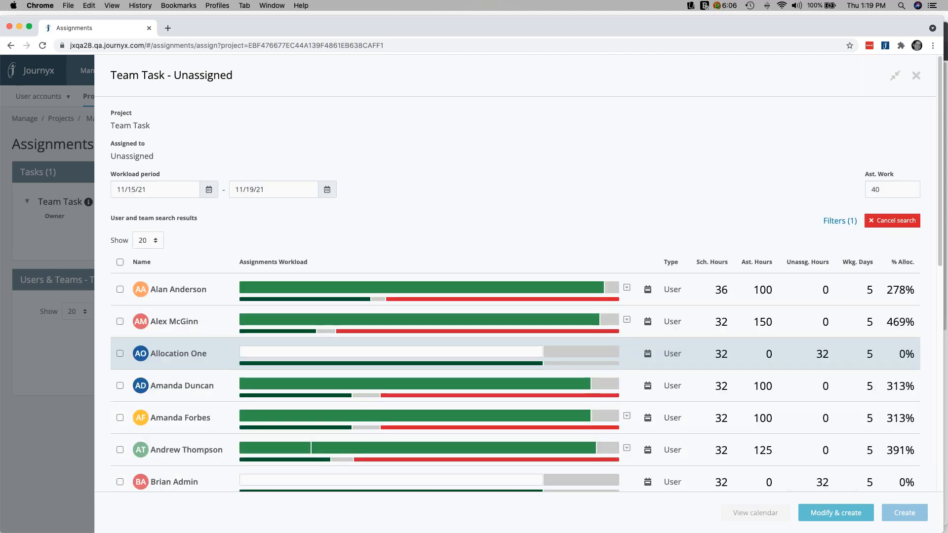
Filter the assignee search by the team skills Python - advanced and Python - intermediate and rerun it
scroll(222, 370, "down", 7)
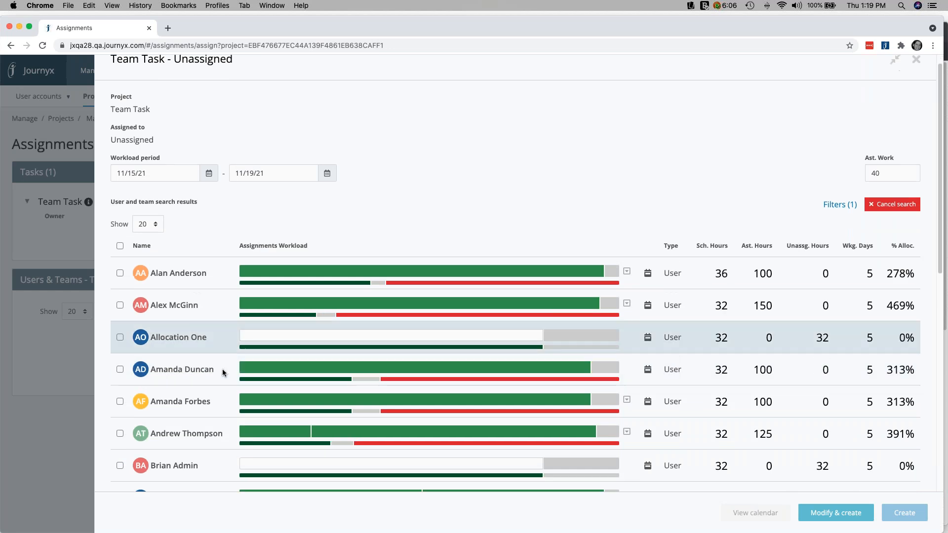
scroll(242, 385, "down", 3)
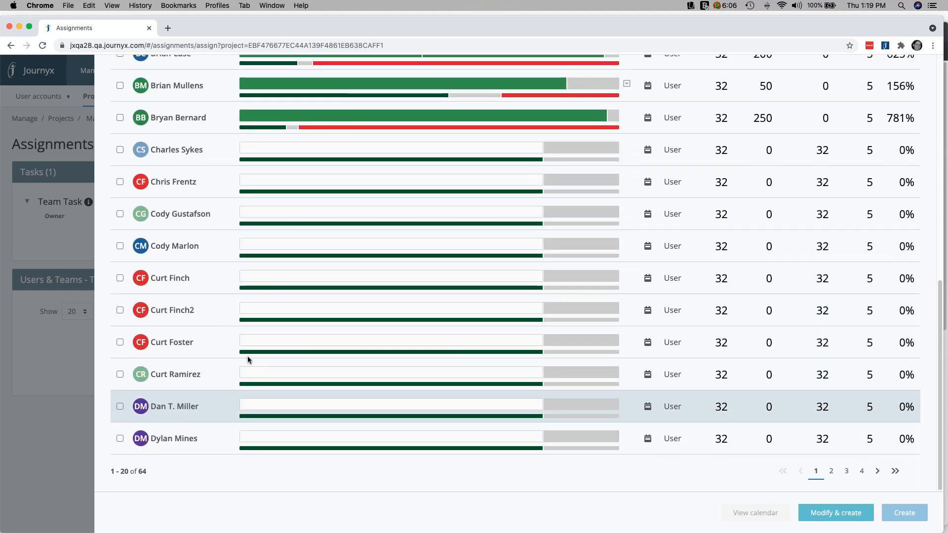
scroll(265, 351, "up", 5)
scroll(263, 352, "up", 5)
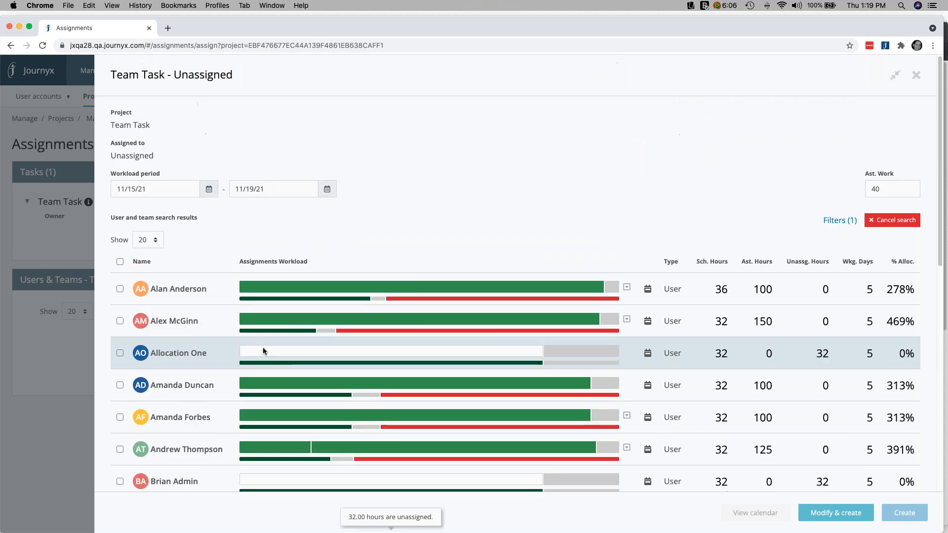
left_click(839, 220)
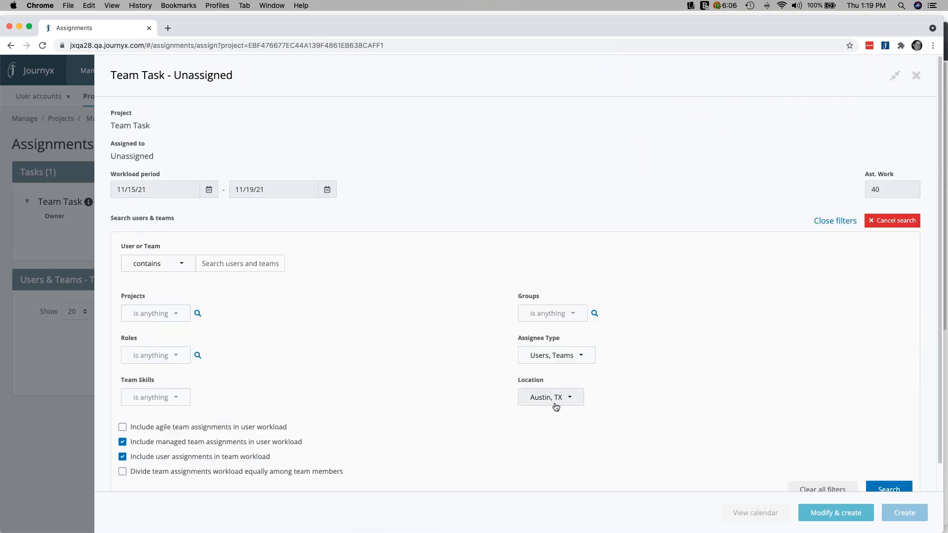
left_click(141, 404)
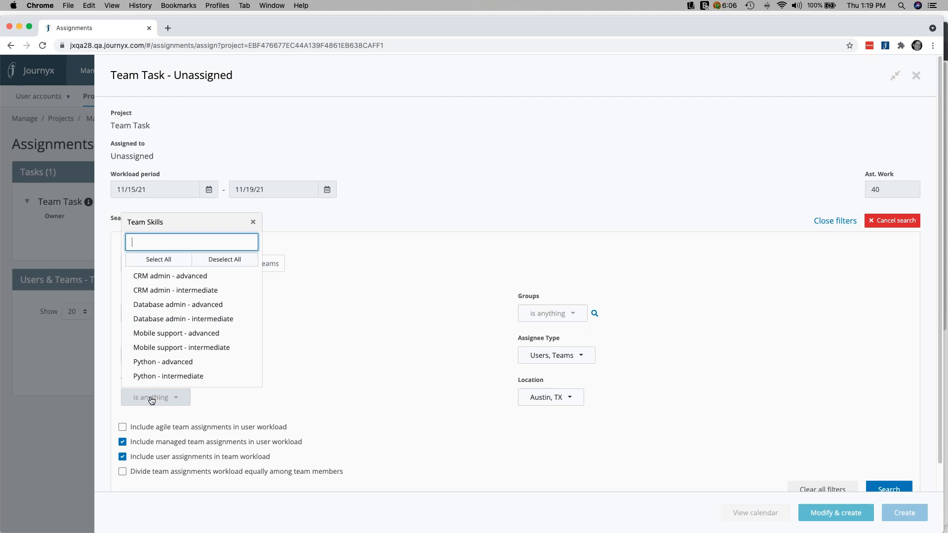
left_click(163, 362)
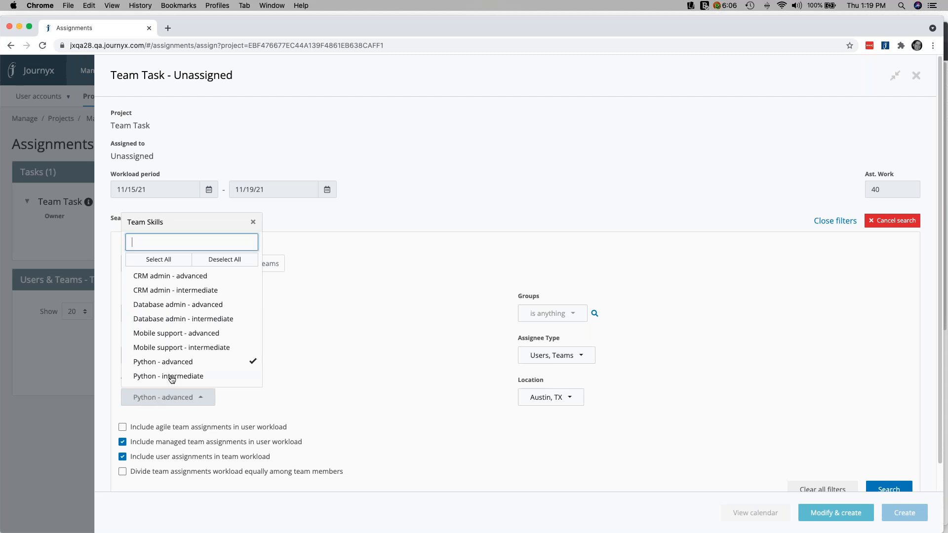
left_click(170, 377)
left_click(371, 384)
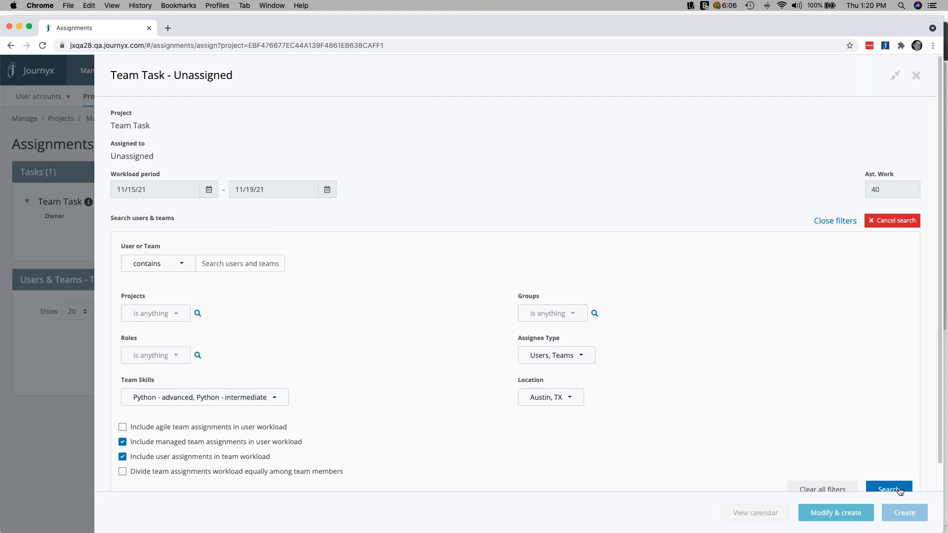
left_click(898, 490)
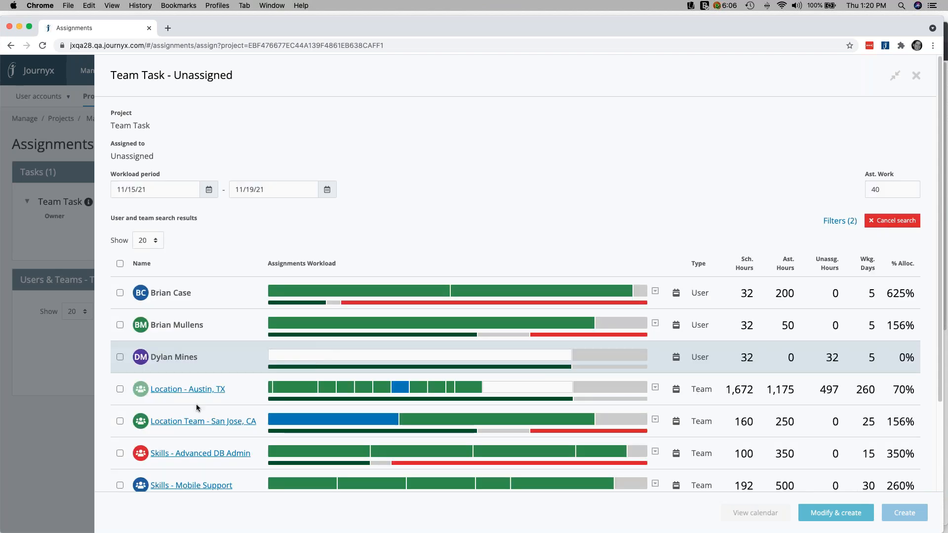
Assign Team Task's 40 hours to the Location - Austin, TX team and close the assignment details
left_click(120, 390)
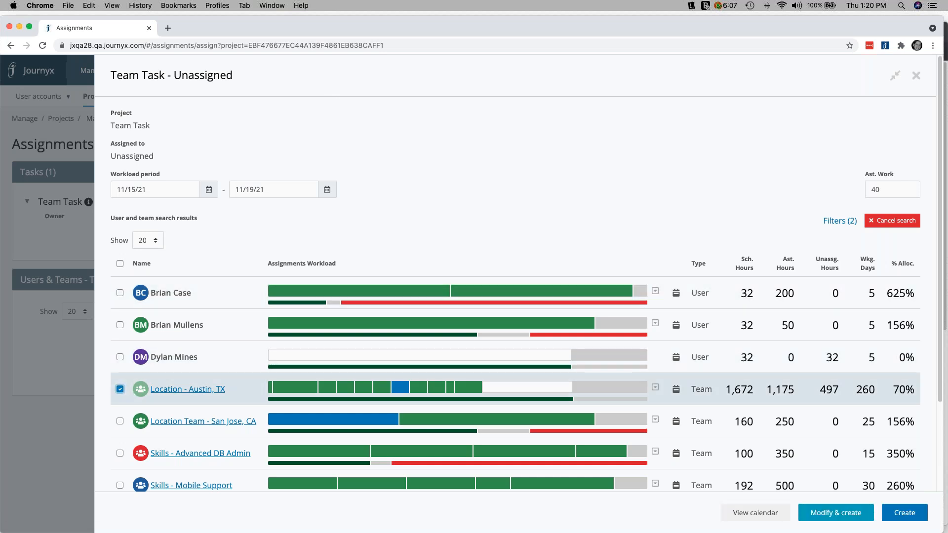
left_click(912, 517)
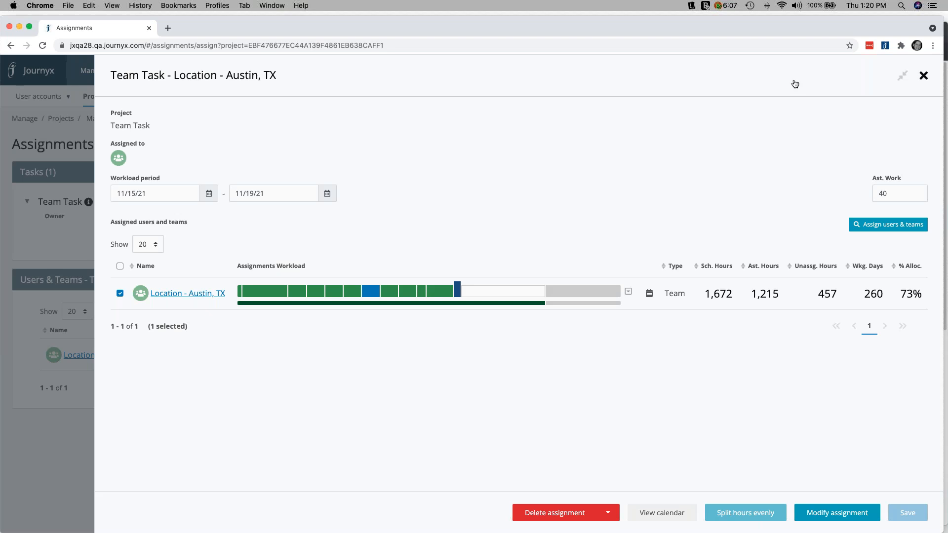
left_click(93, 114)
Search the scheduled projects for "team" and open Team Task for modification
mouse_move(94, 104)
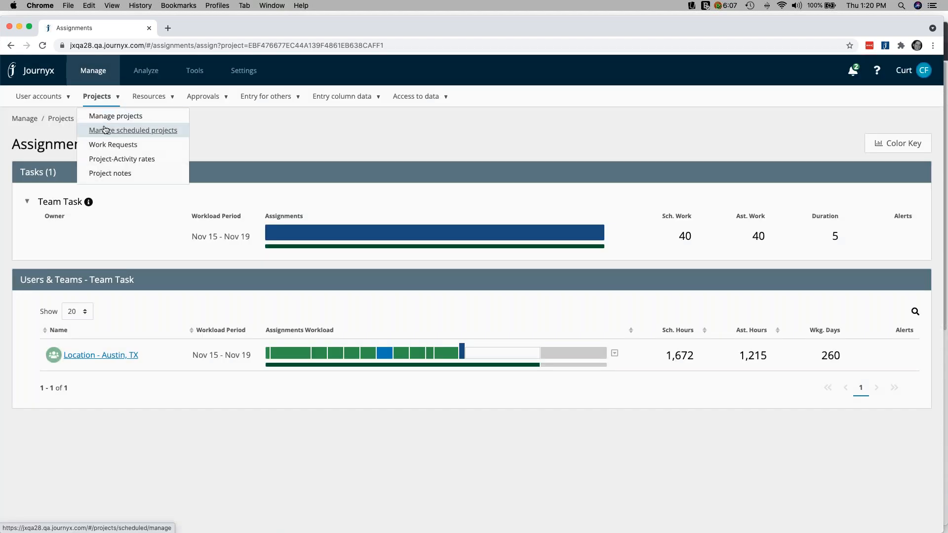
left_click(105, 130)
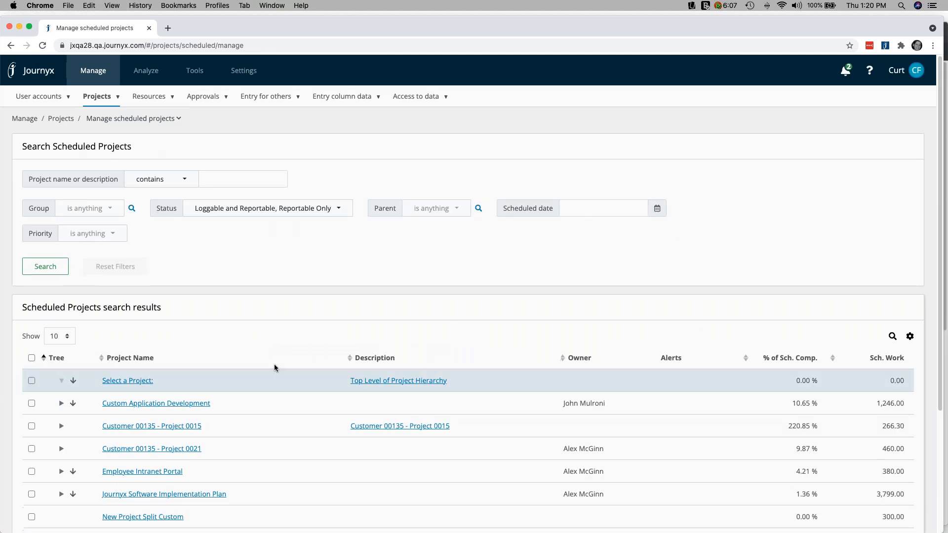
scroll(274, 363, "down", 3)
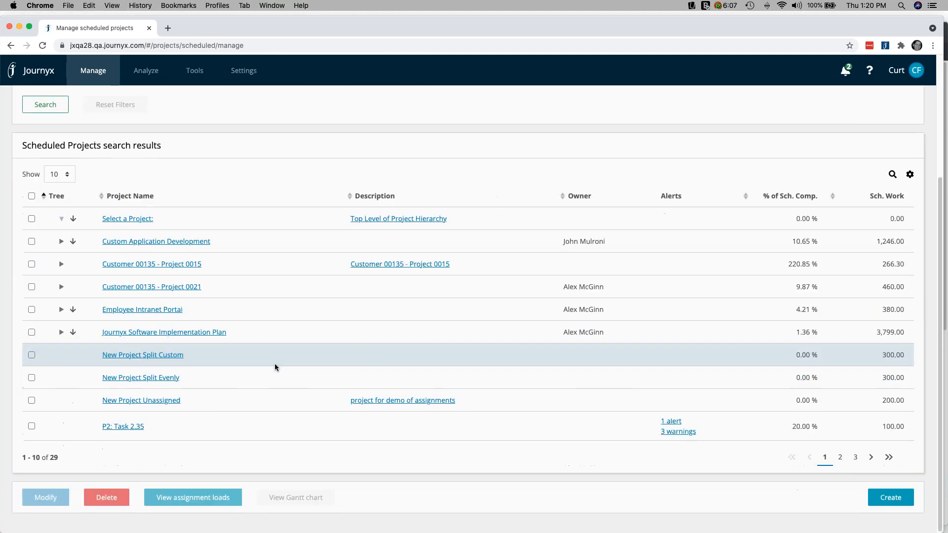
scroll(232, 178, "up", 3)
left_click(235, 179)
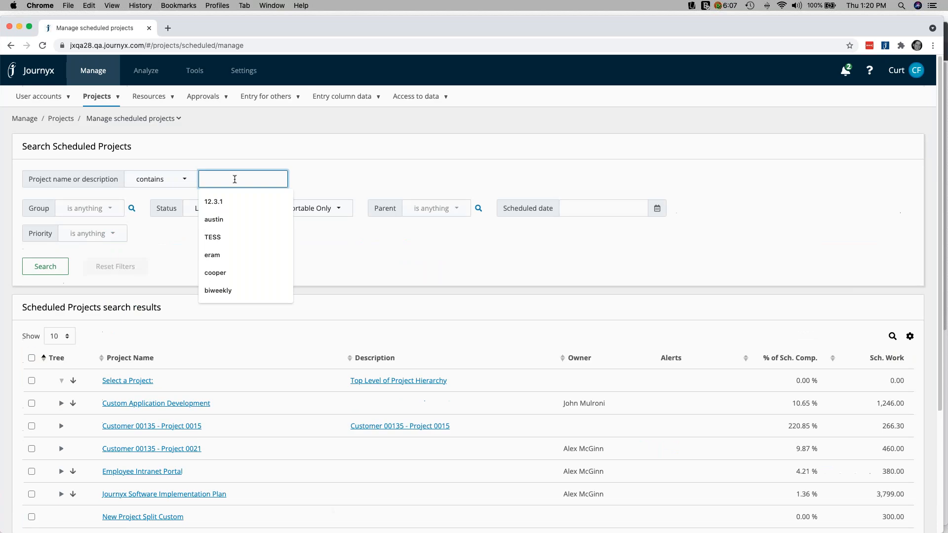
type("team")
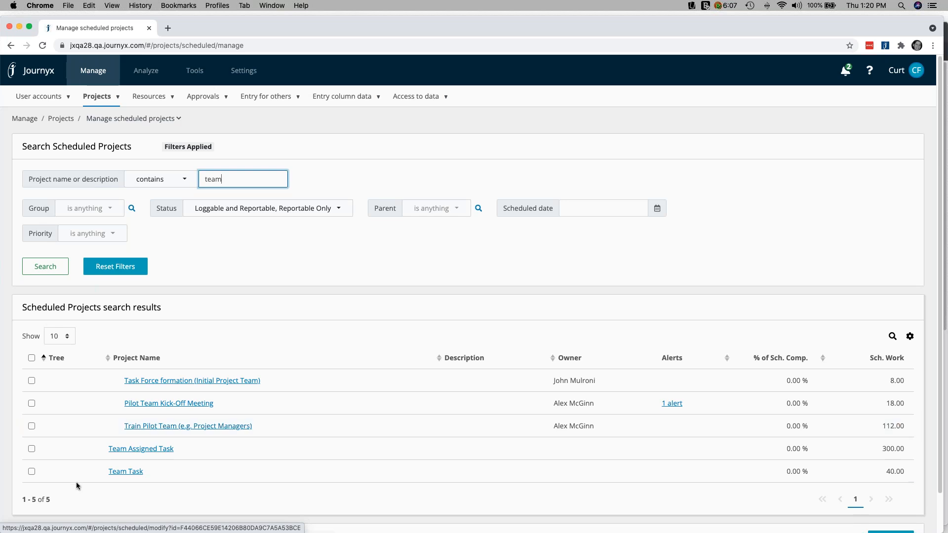
left_click(122, 473)
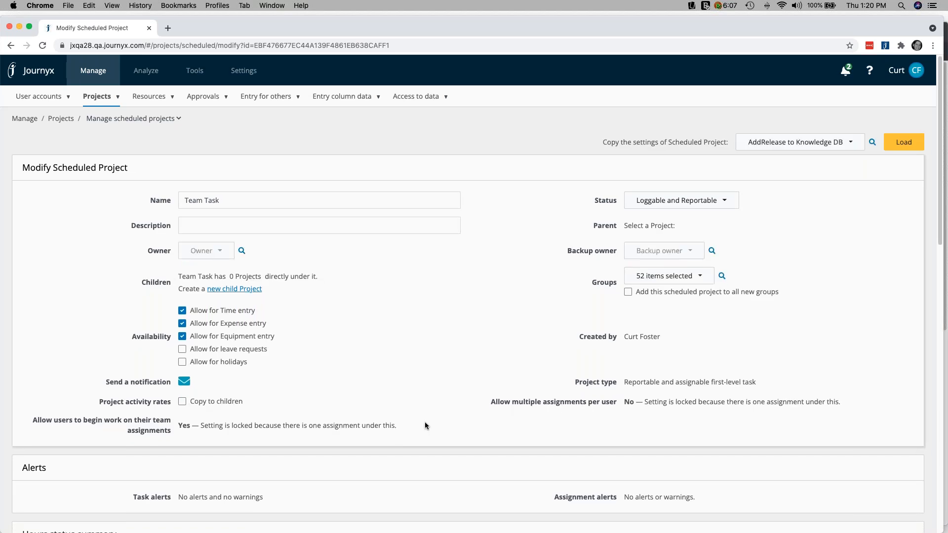
Open a new resource request from the Team Task project and check which team assignments it offers
scroll(424, 426, "down", 20)
left_click(388, 500)
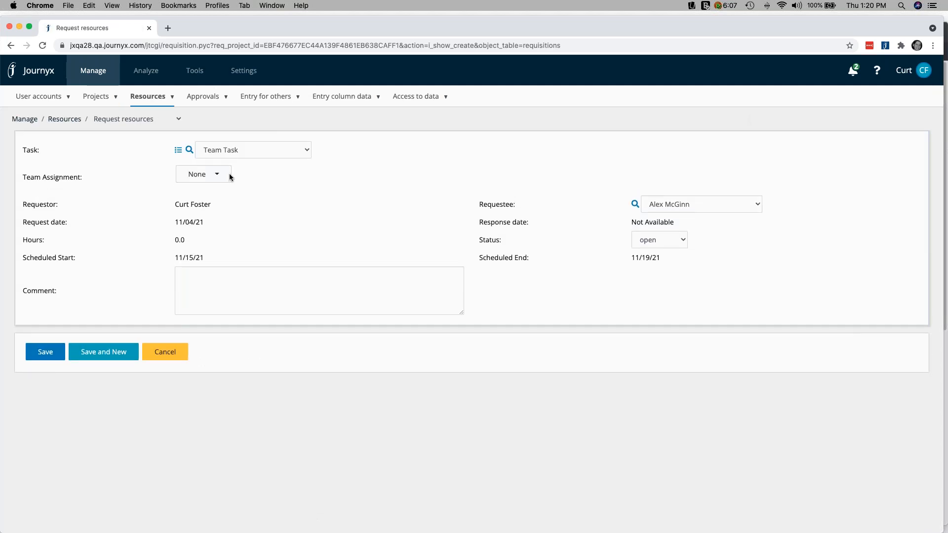
left_click(218, 180)
left_click(238, 161)
left_click(245, 153)
left_click(250, 174)
left_click(210, 179)
left_click(339, 190)
left_click(341, 189)
key("Escape")
Examine the choices available for the resource request's requestee, task and team assignment
left_click(734, 206)
left_click(734, 206)
left_click(734, 207)
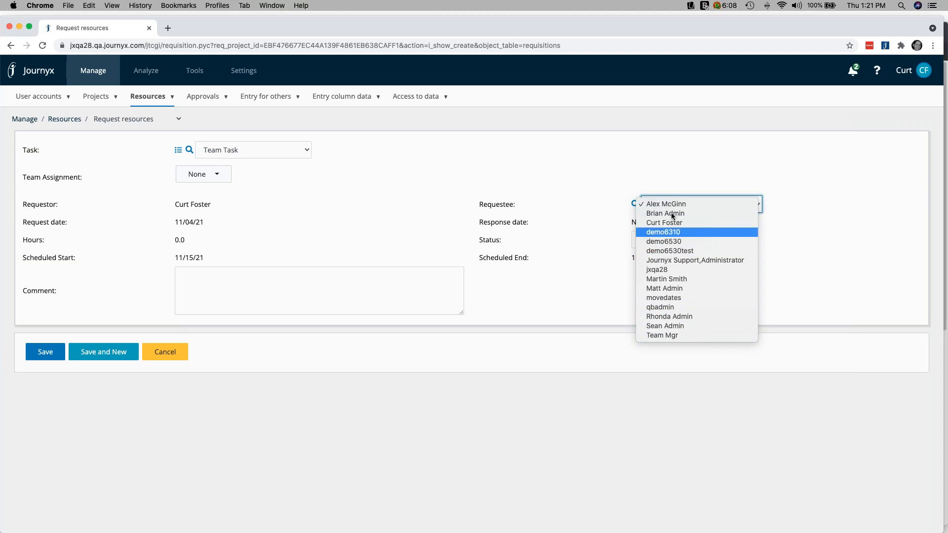
left_click(528, 206)
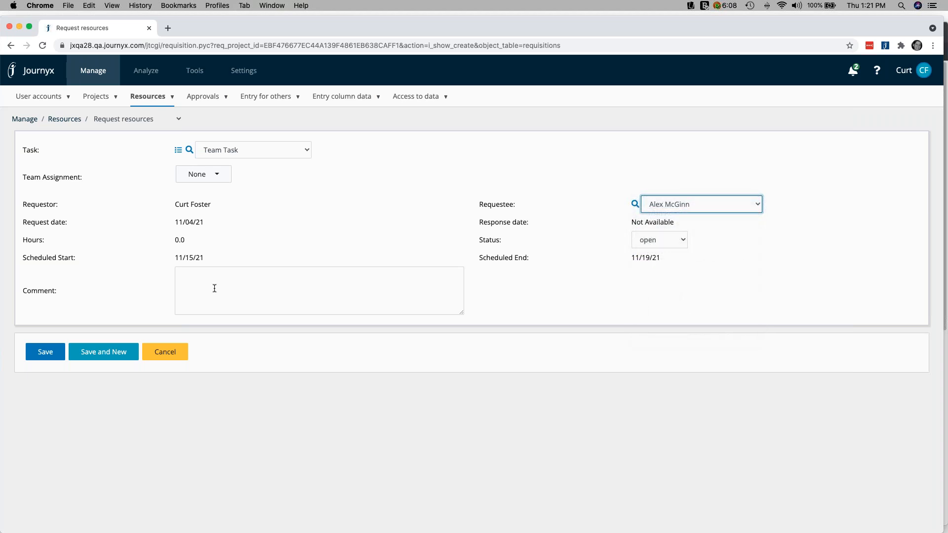
left_click(271, 151)
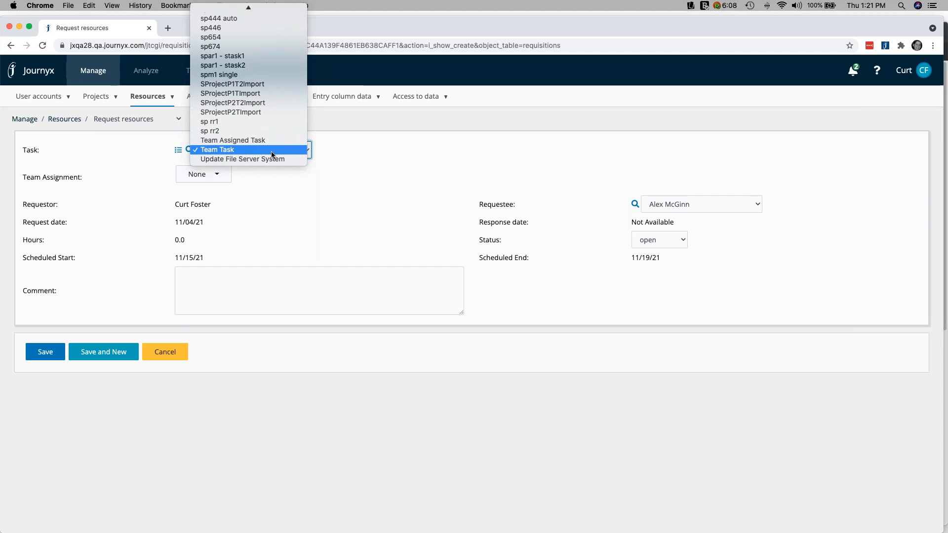
left_click(271, 151)
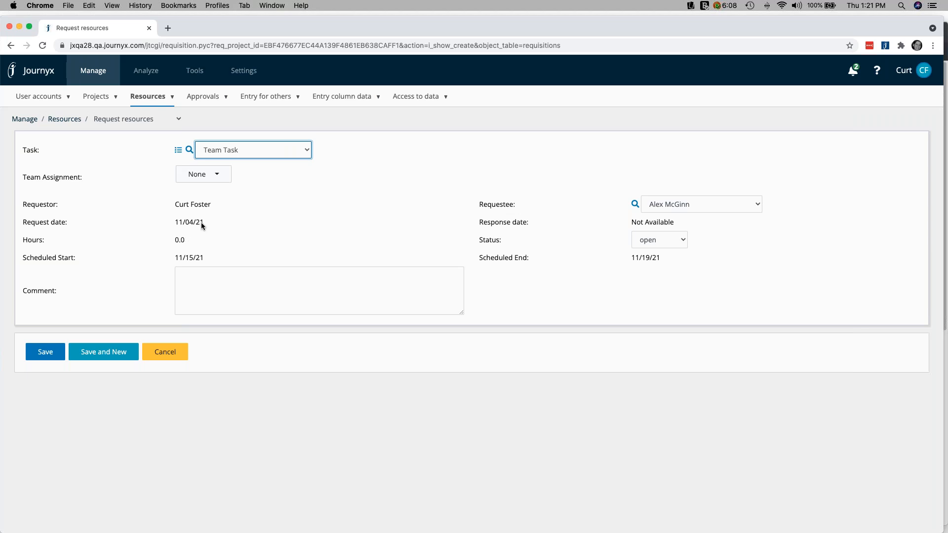
left_click(213, 177)
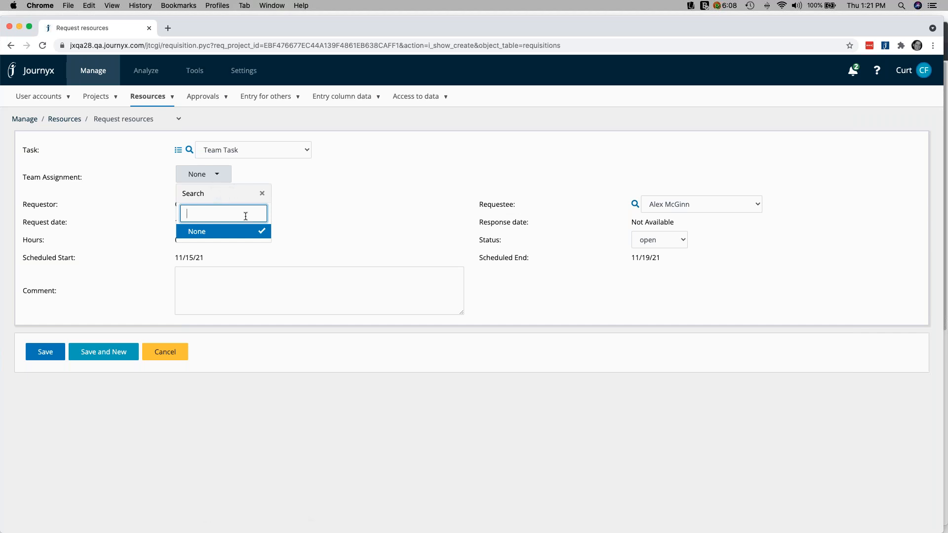
left_click(263, 194)
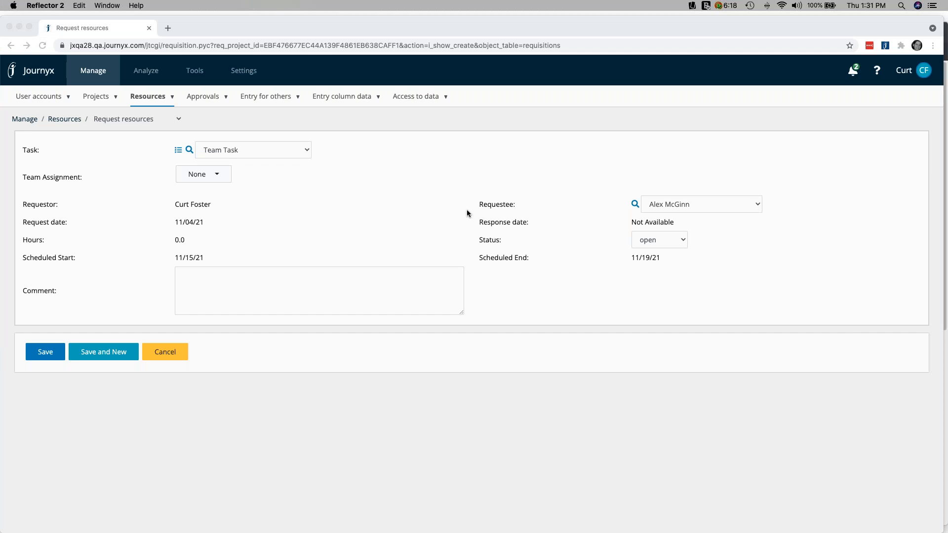
Switch to the slide presentation and advance to the Journyx Training slide
key("super+Tab")
key("super+Tab")
key("super+Tab")
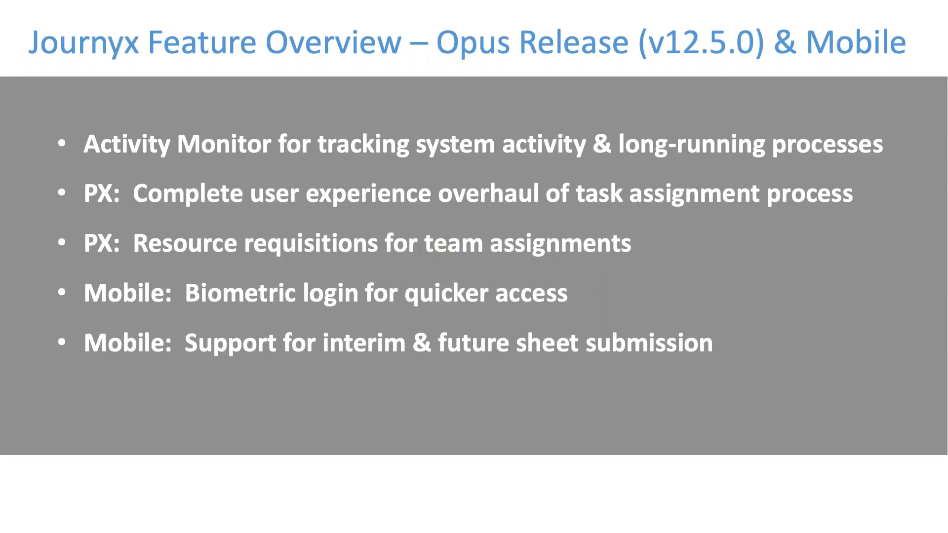
key("Right")
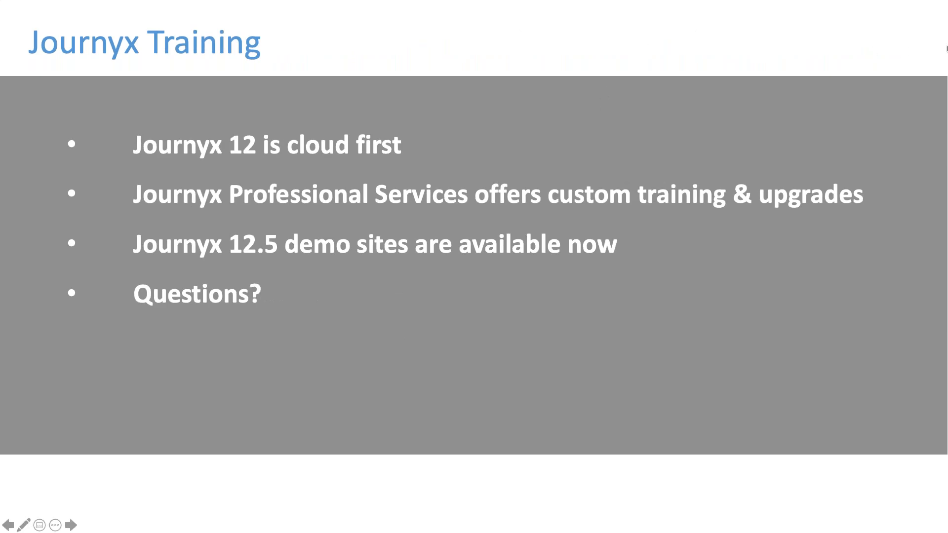